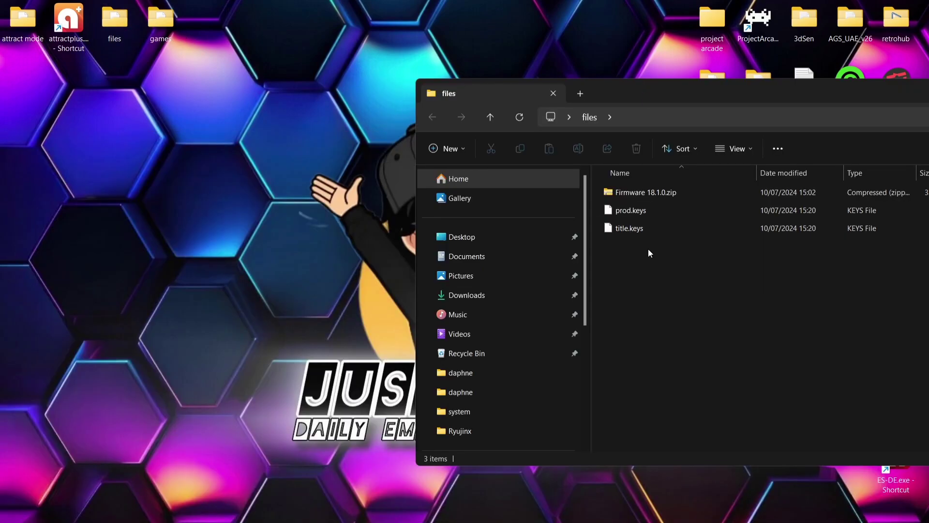
drag(648, 248, 640, 213)
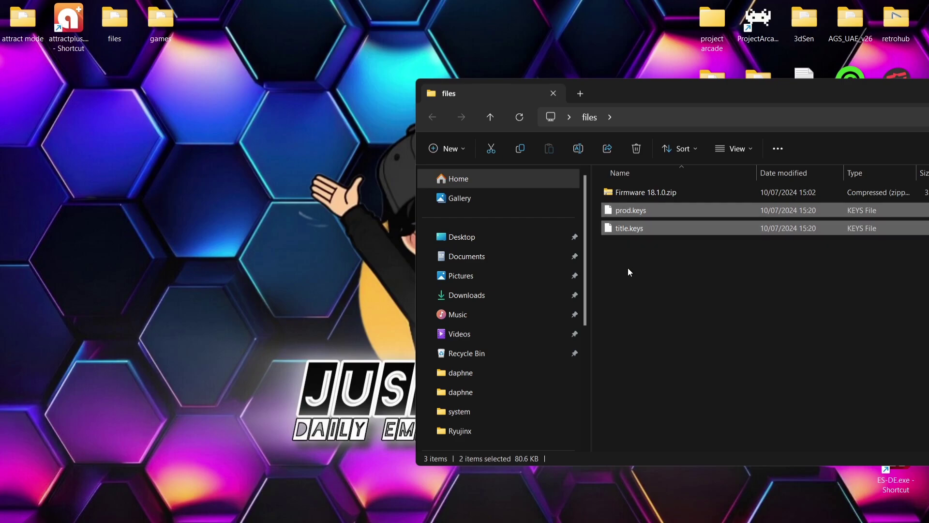
click(672, 193)
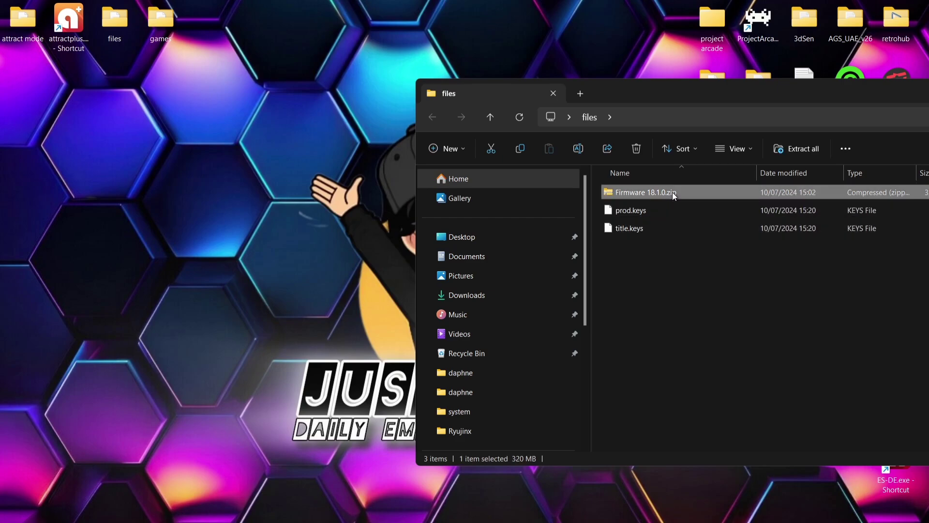
click(696, 289)
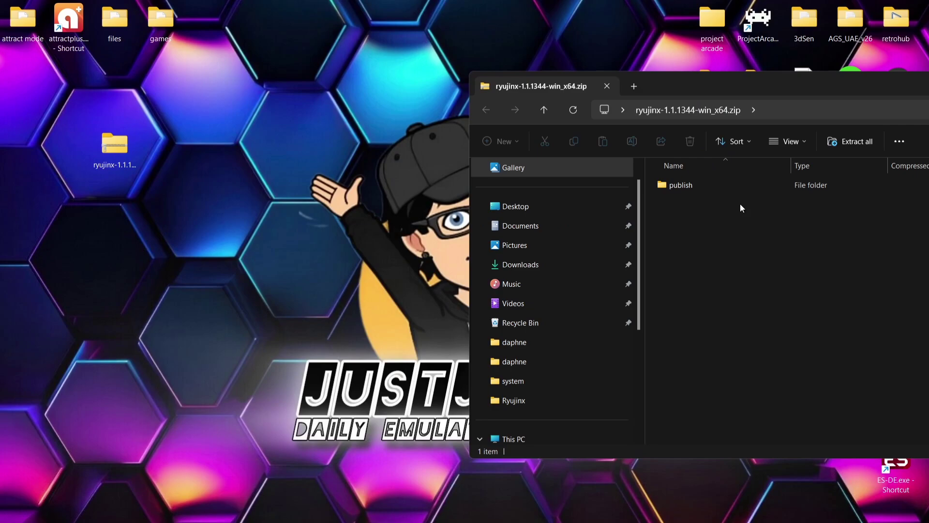
Step: Extract the publish folder from ryujinx-1.1.1344-win_x64.zip to the desktop
click(691, 184)
drag(691, 184, 315, 204)
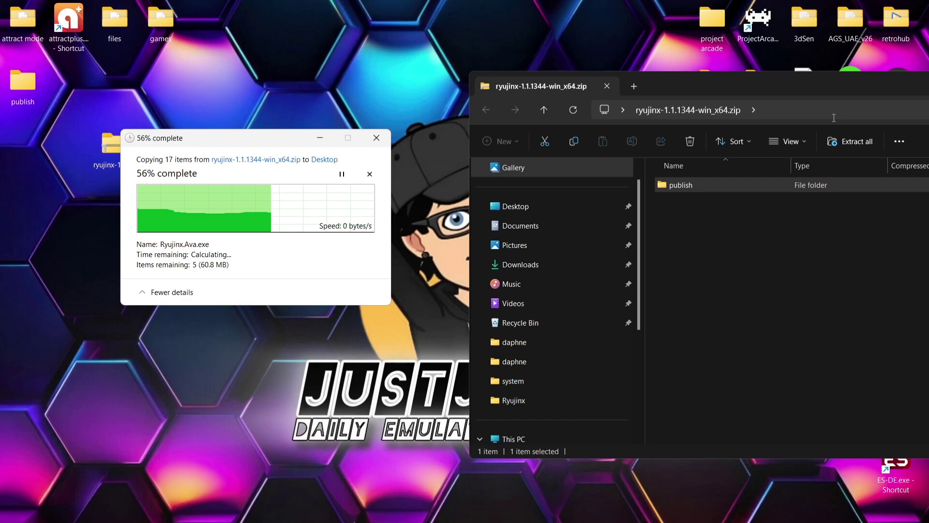
Step: Create a folder named ryujinx inside the emulators folder of attract mode
double_click(33, 27)
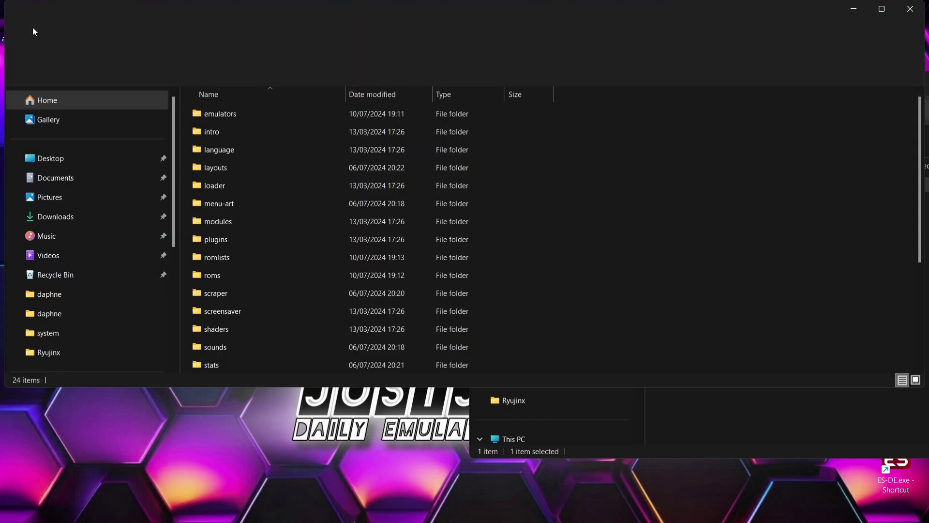
double_click(288, 112)
right_click(249, 144)
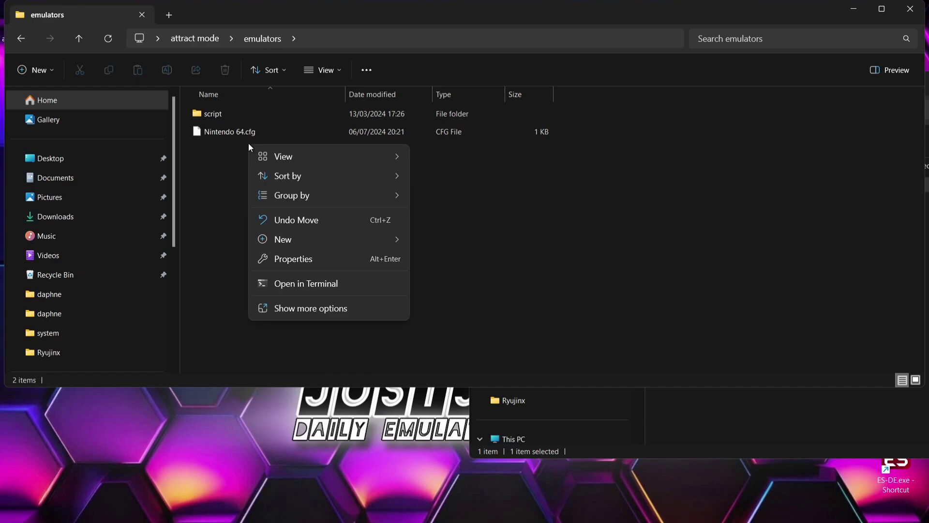
mouse_move(276, 239)
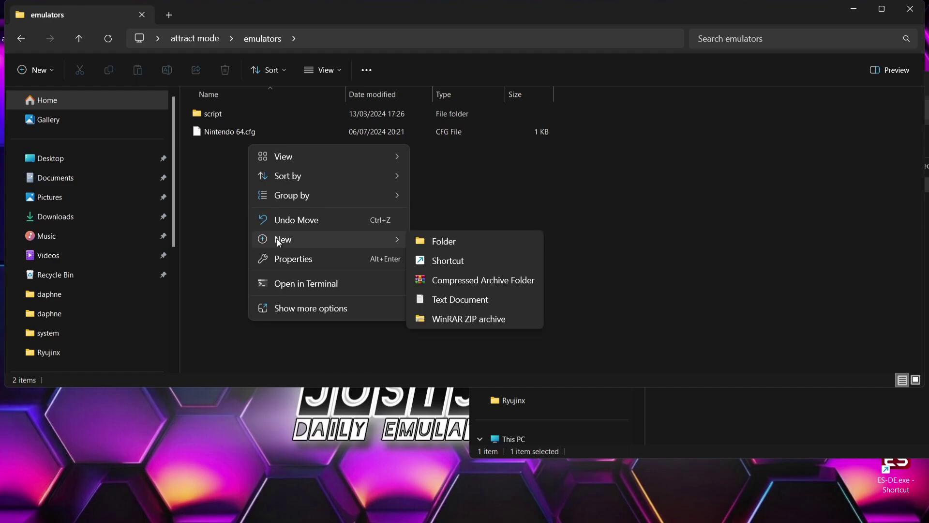
click(449, 241)
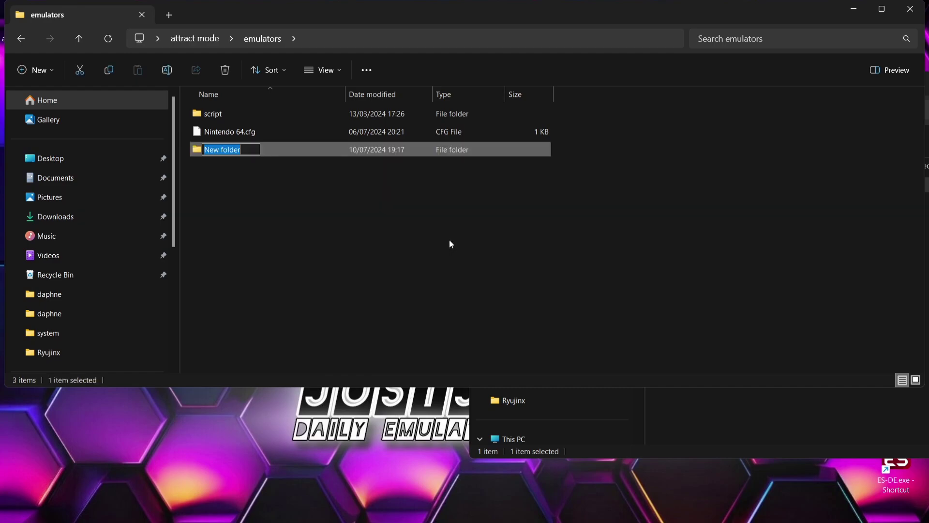
text(ryujin)
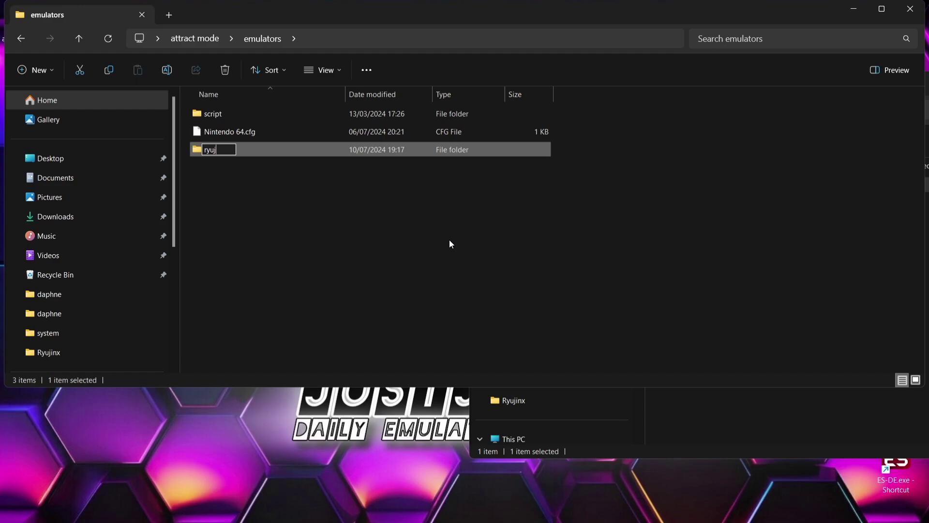
text(x)
key(Return)
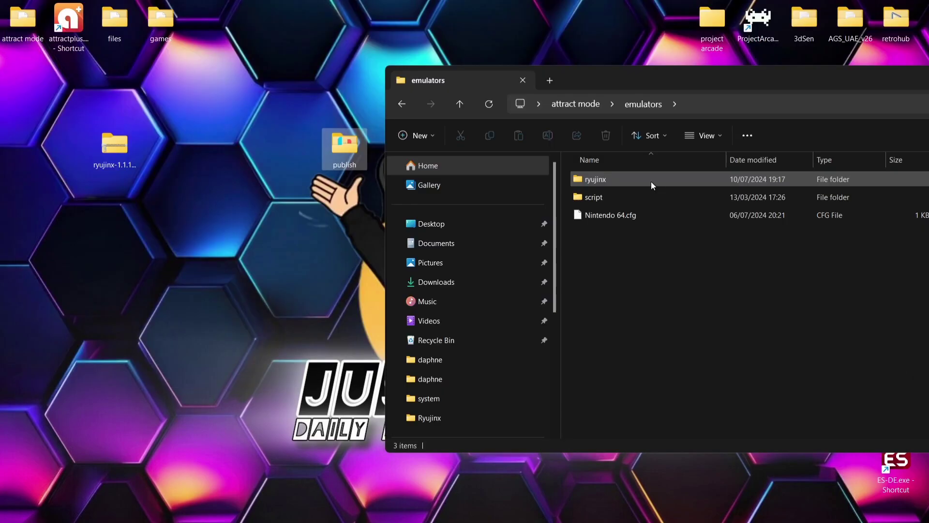
Step: Move all files from the publish folder into the new ryujinx folder and close the publish window
double_click(651, 182)
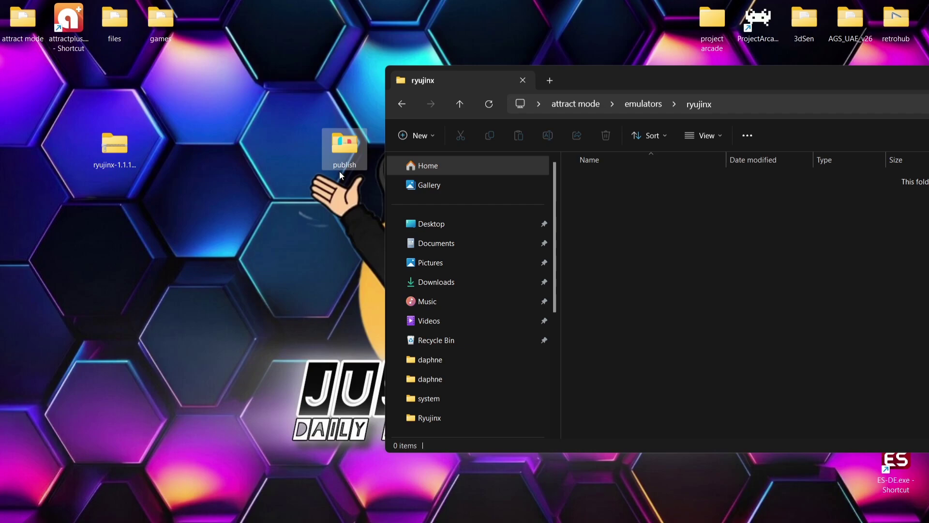
double_click(338, 150)
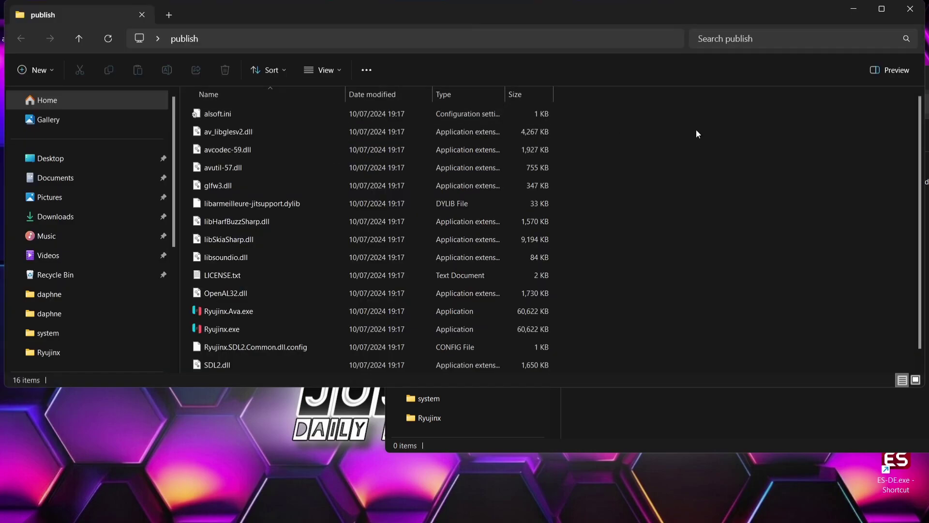
drag(650, 122, 324, 174)
drag(605, 112, 242, 499)
drag(237, 292, 704, 408)
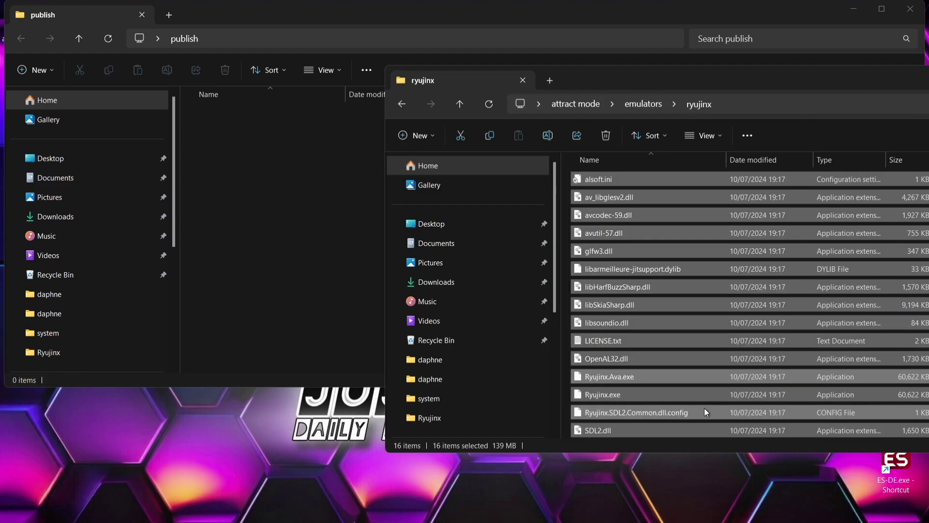
click(911, 9)
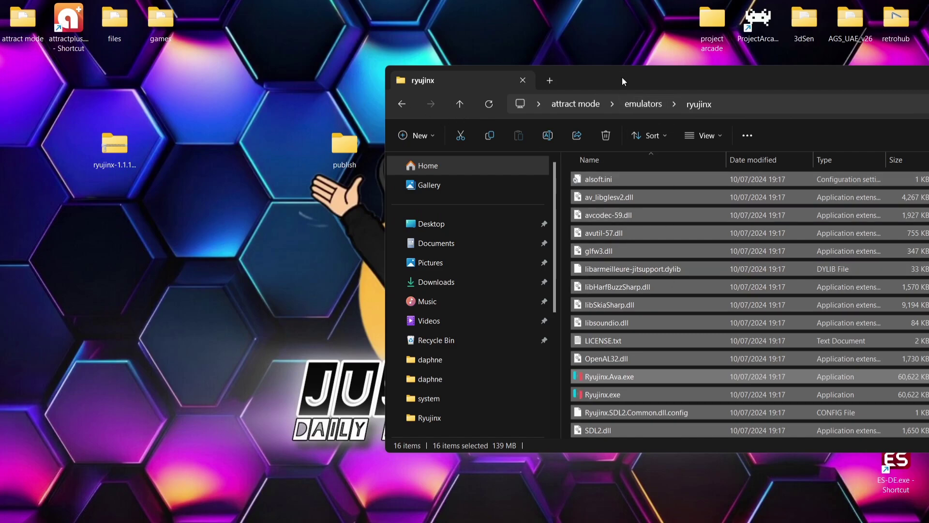
Step: Move Firmware 18.1.0.zip, prod.keys and title.keys from the desktop's files folder into the ryujinx folder, and close the files window
drag(623, 77, 485, 42)
double_click(114, 19)
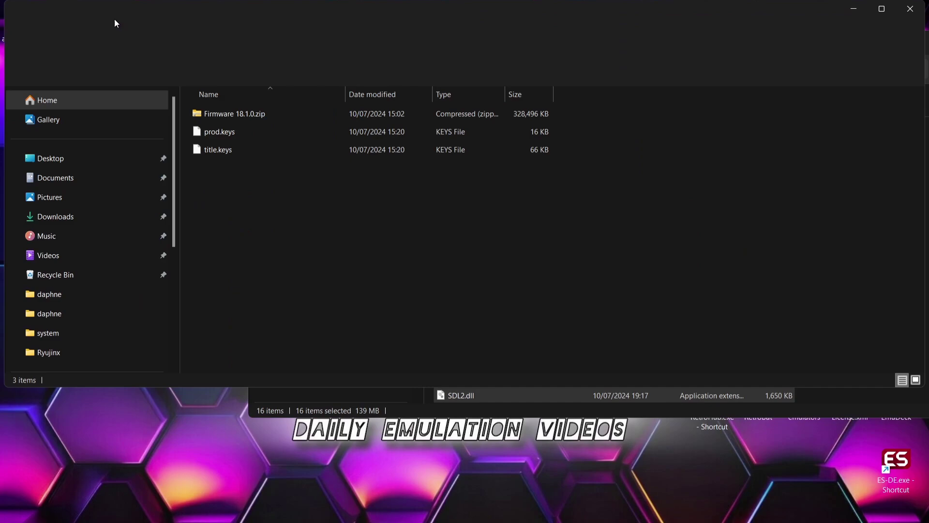
drag(248, 182, 226, 112)
drag(373, 9, 446, 231)
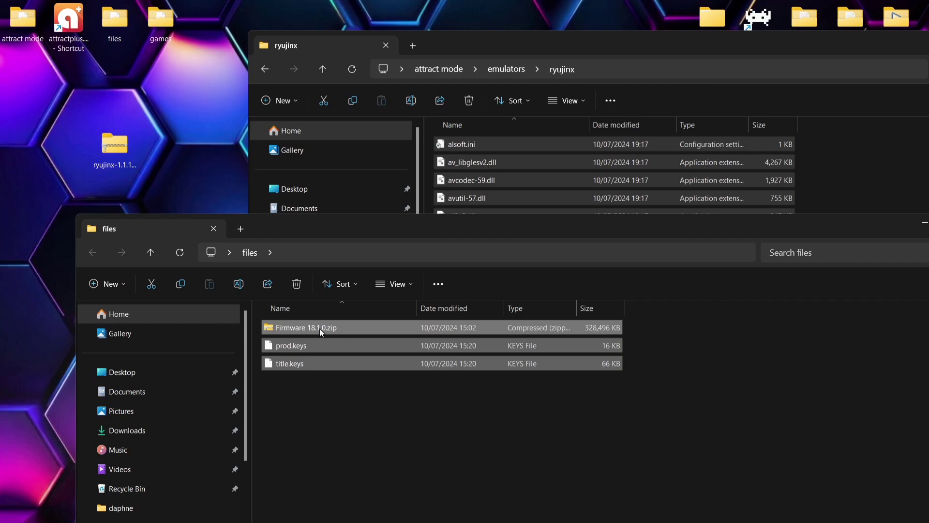
drag(319, 329, 831, 170)
click(170, 230)
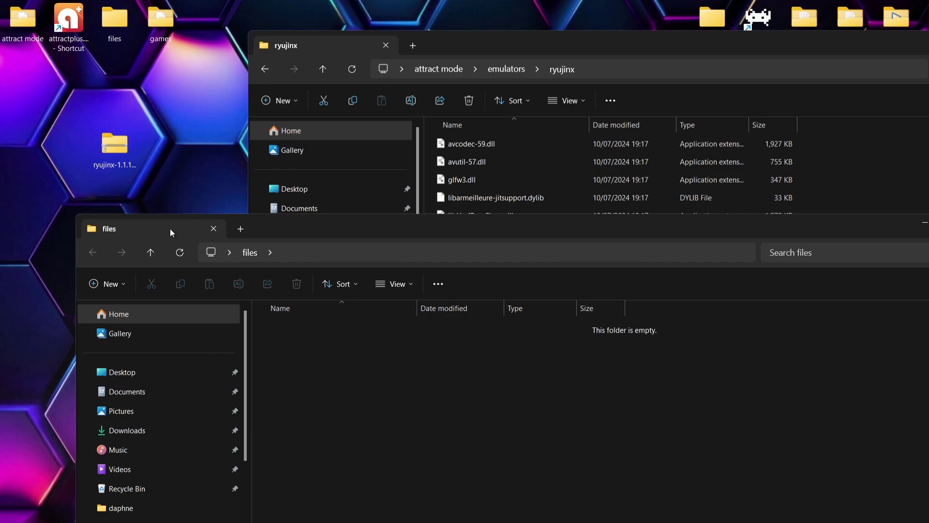
drag(793, 231, 601, 205)
click(766, 205)
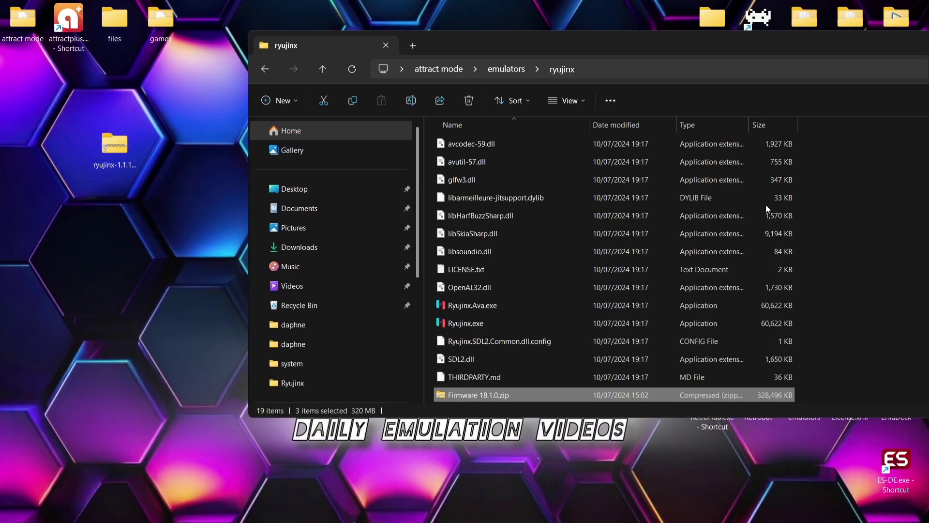
Step: Run Ryujinx.exe from the ryujinx folder despite the SmartScreen block and dismiss the startup error
double_click(514, 43)
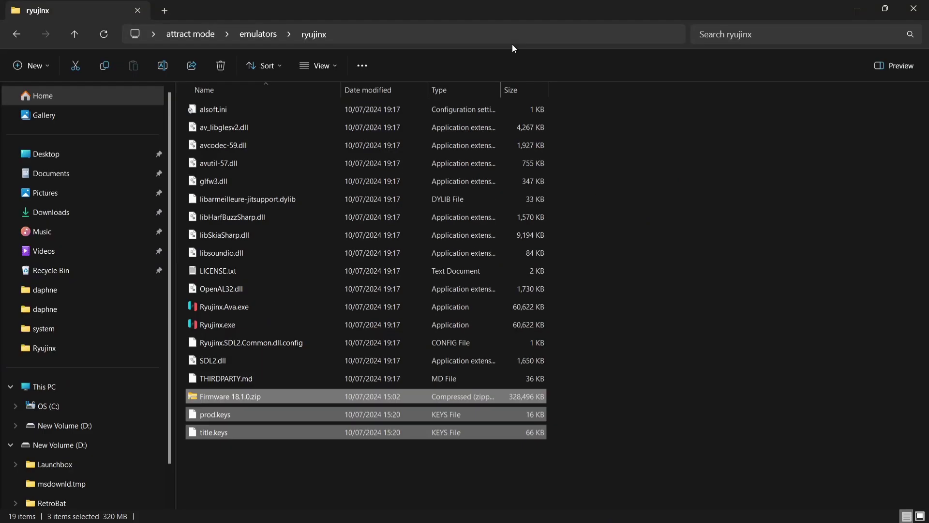
double_click(237, 325)
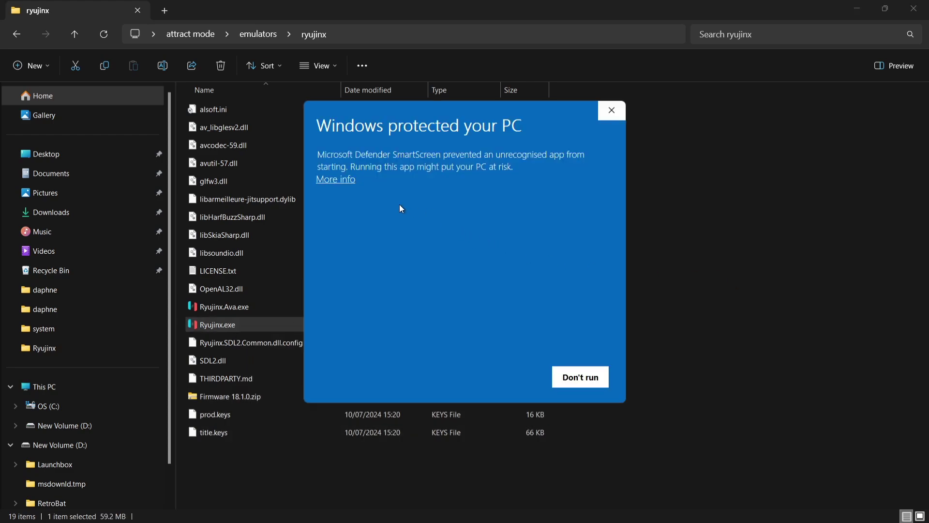
click(338, 183)
click(508, 377)
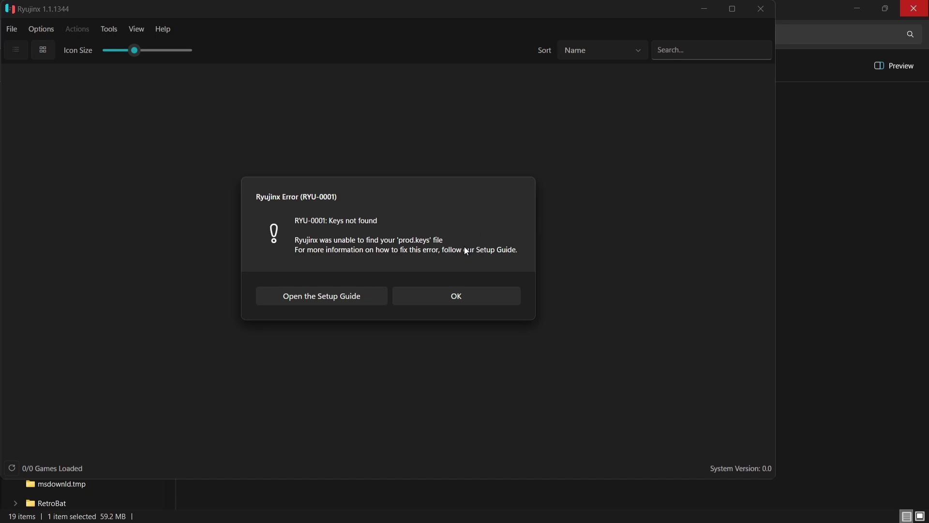
click(462, 297)
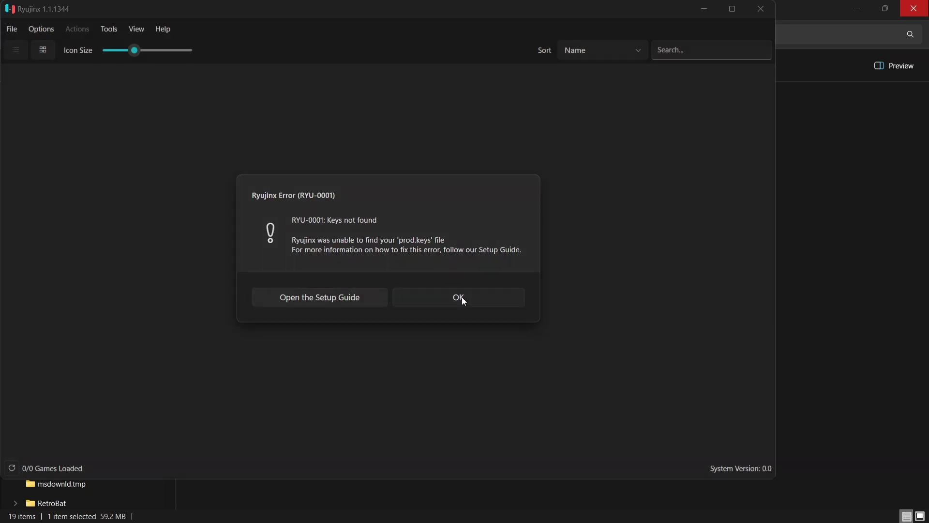
Step: Open the Ryujinx data folder, and copy prod.keys and title.keys from attract mode's emulators\ryujinx folder
click(15, 34)
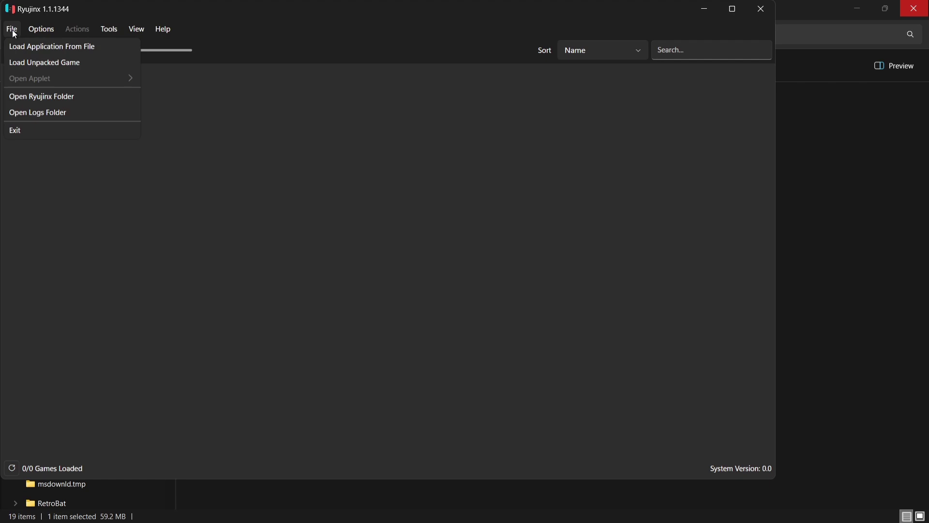
click(52, 95)
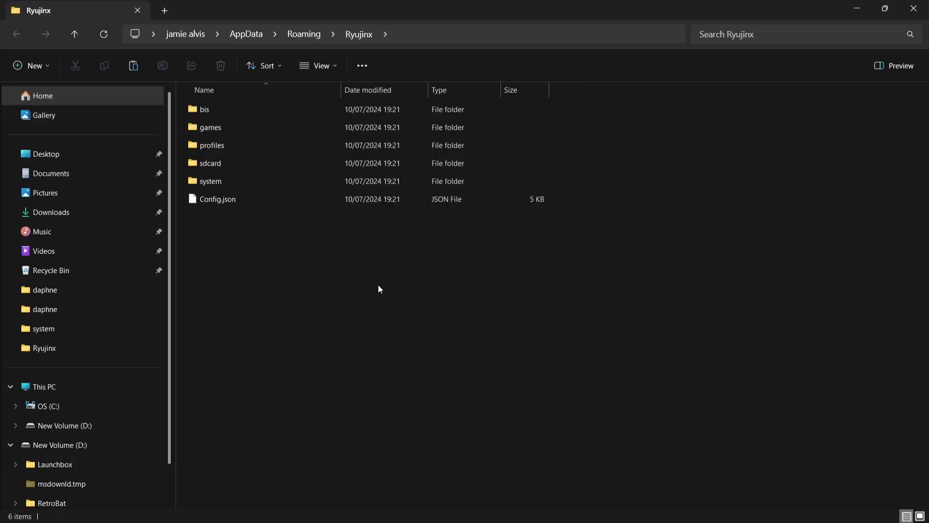
click(59, 156)
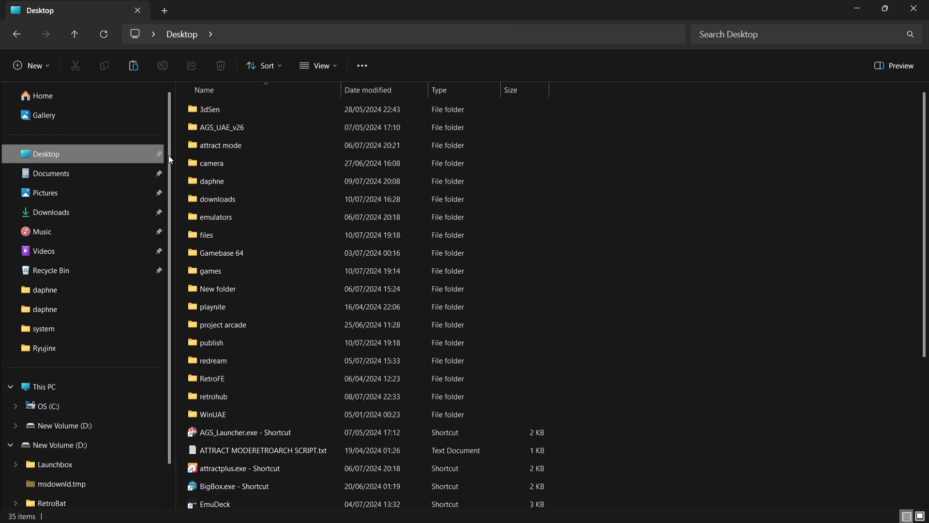
double_click(255, 147)
double_click(221, 111)
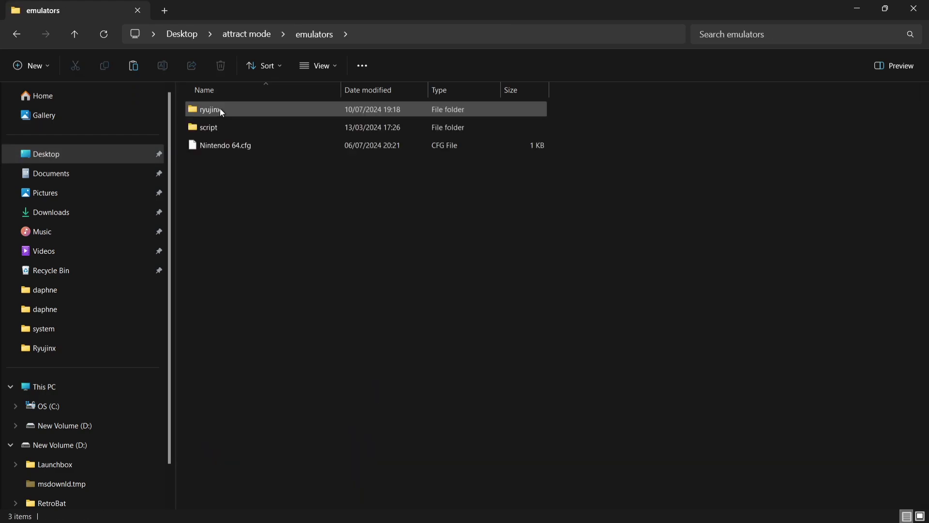
double_click(229, 111)
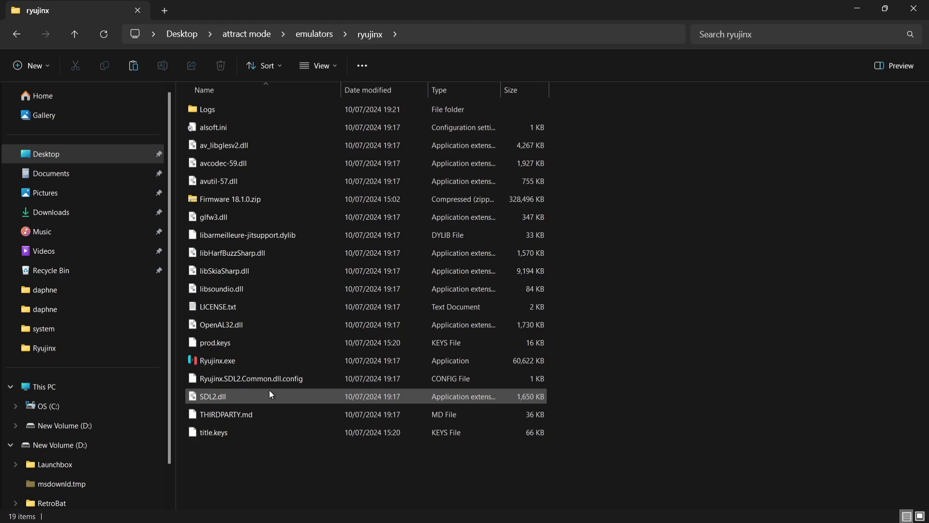
click(240, 347)
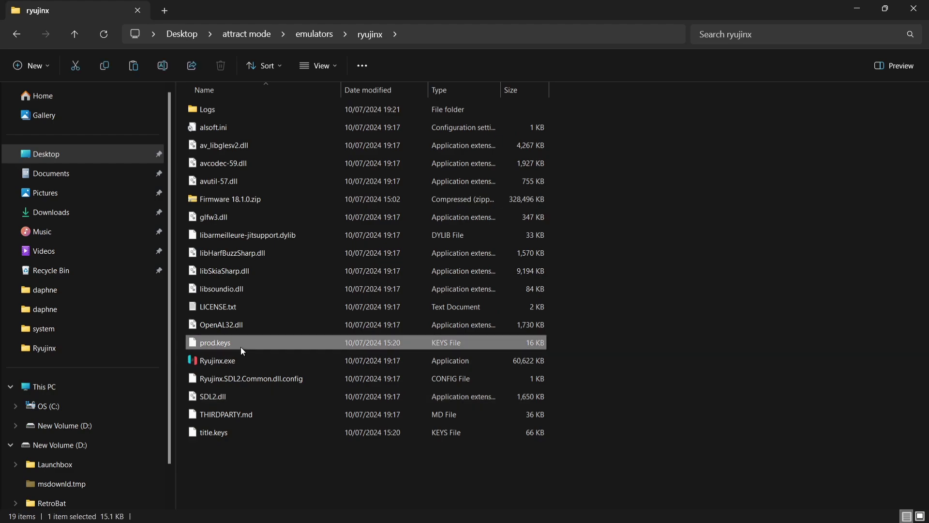
ctrl+click(228, 431)
right_click(227, 431)
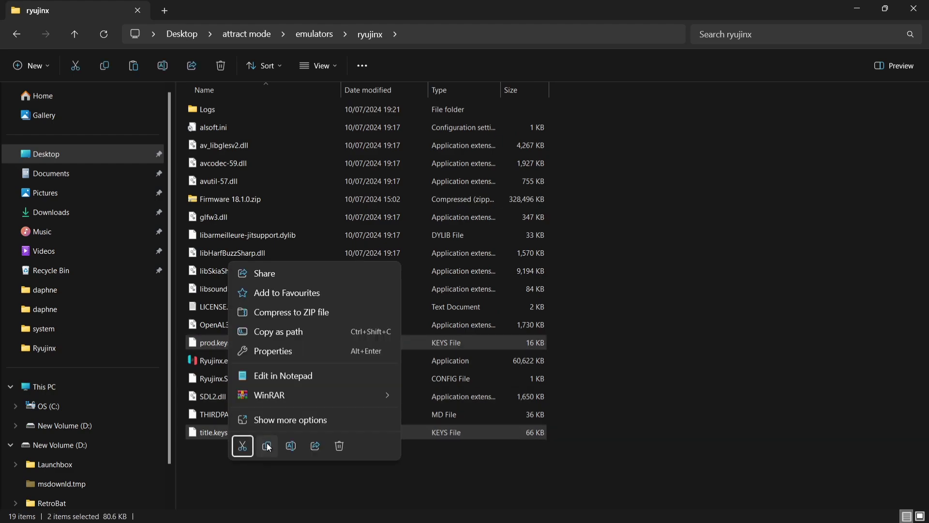
click(267, 446)
Step: Paste the copied key files into the system folder of the Ryujinx data folder, and close that window and the emulator
click(14, 35)
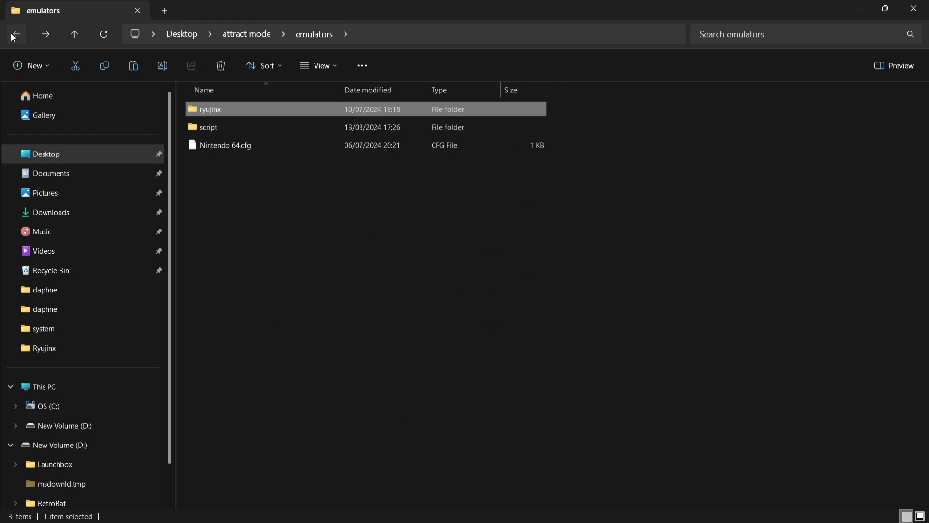
click(14, 34)
click(15, 35)
click(15, 35)
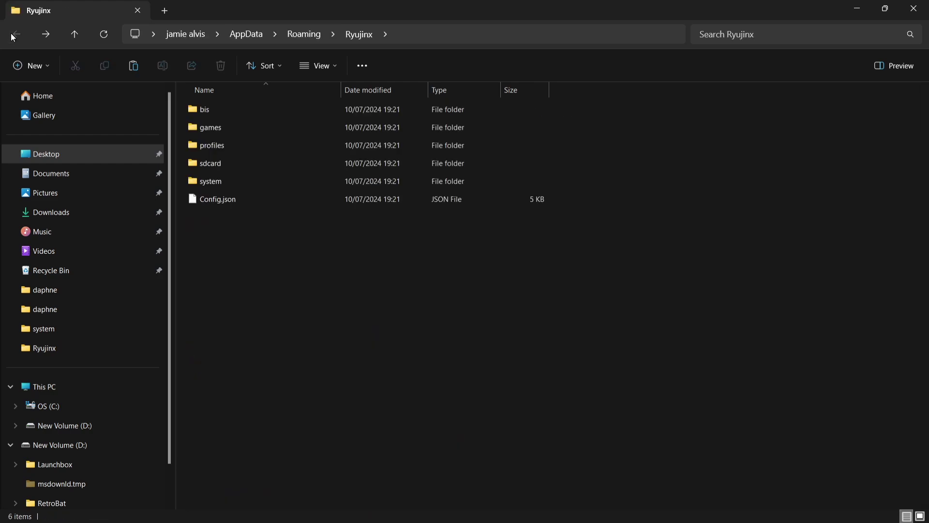
double_click(226, 183)
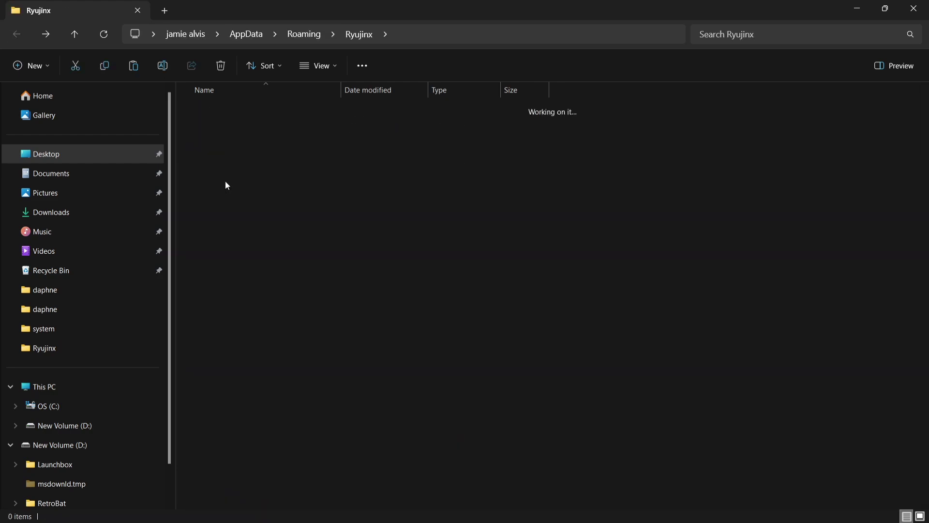
right_click(318, 153)
click(331, 164)
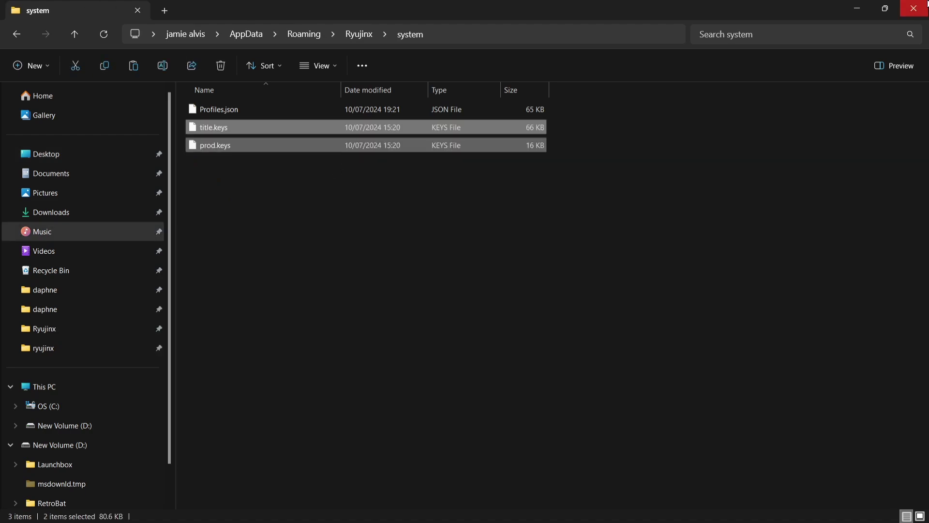
click(914, 8)
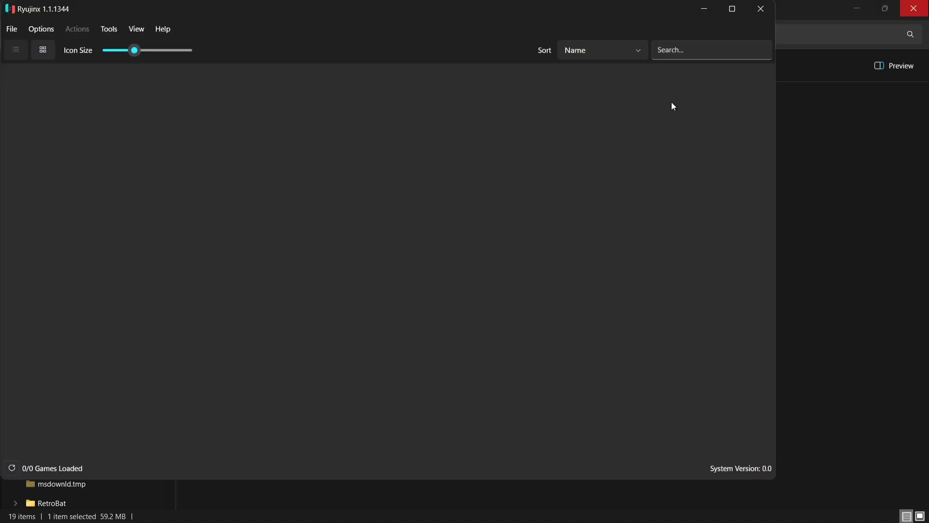
click(770, 7)
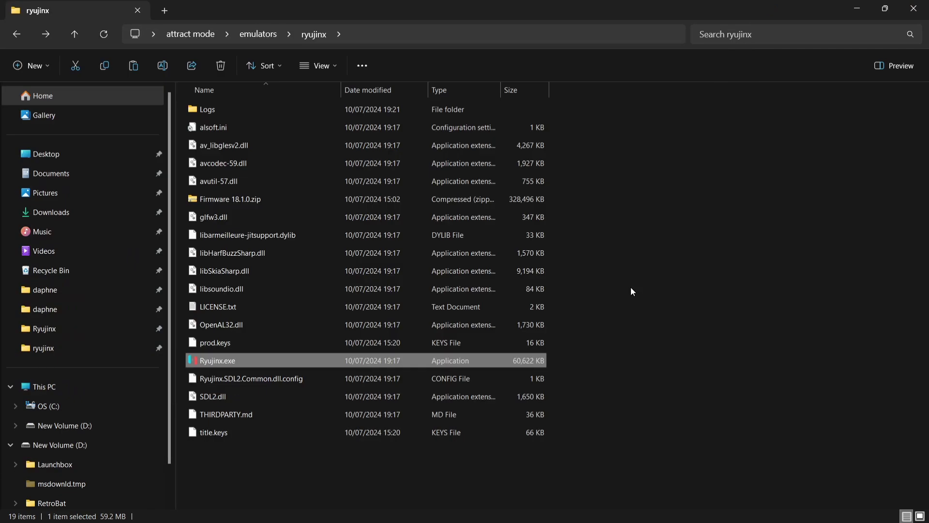
Step: Run Ryujinx.exe again and install the firmware from Firmware 18.1.0.zip in attract mode's emulators\ryujinx folder
double_click(221, 361)
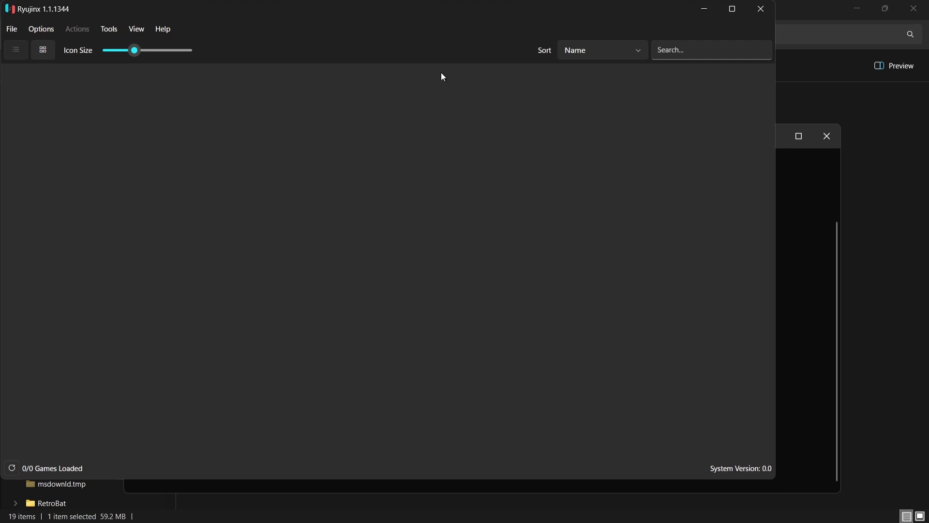
click(111, 29)
mouse_move(119, 47)
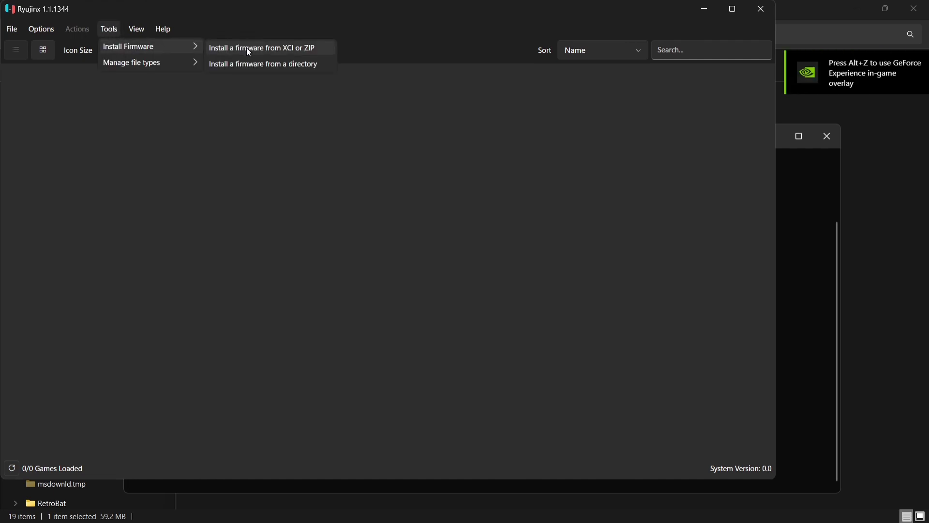
click(259, 48)
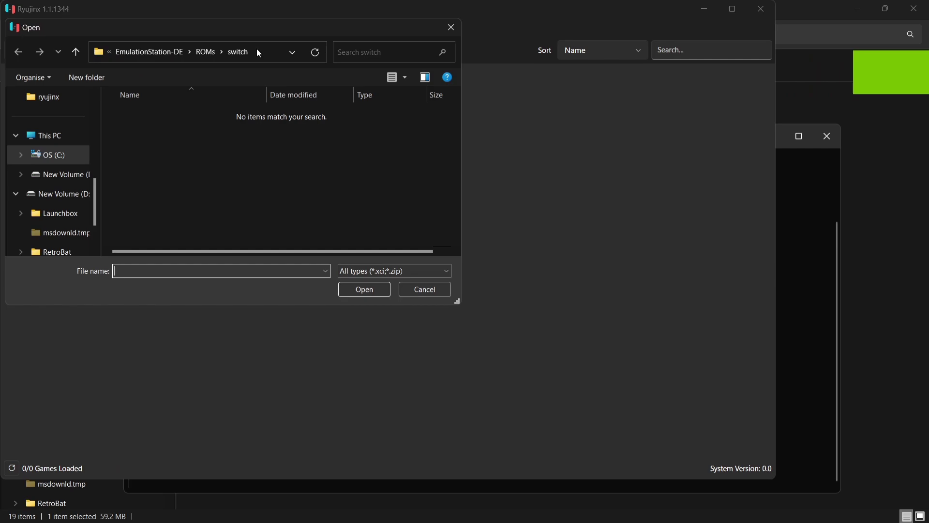
scroll(97, 155, up, 5)
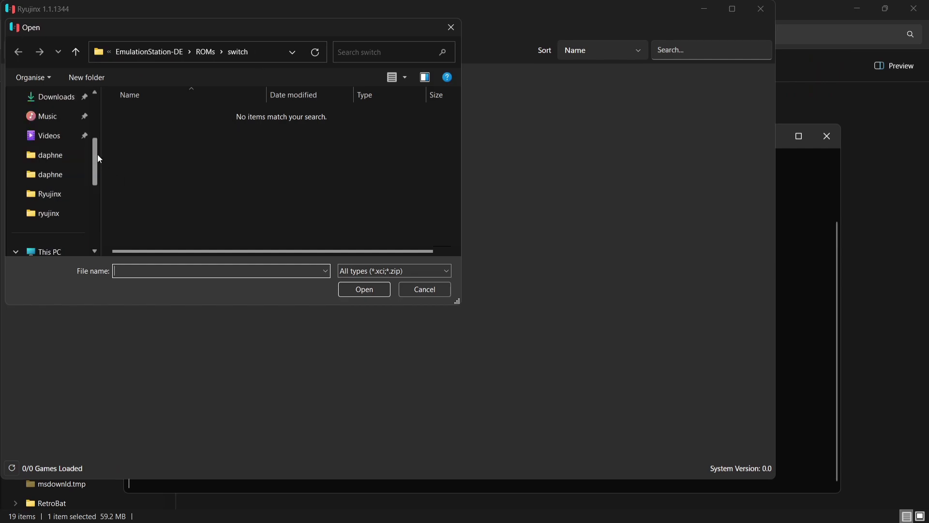
click(64, 164)
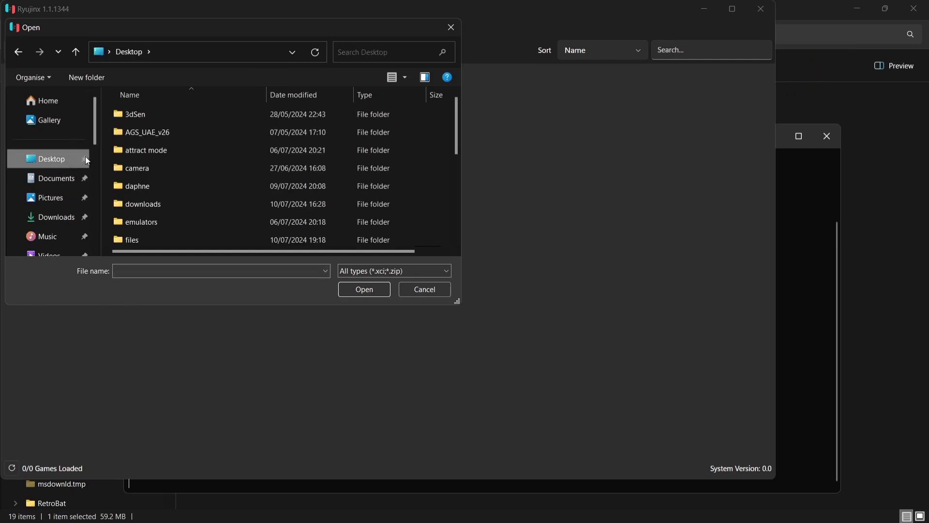
double_click(158, 151)
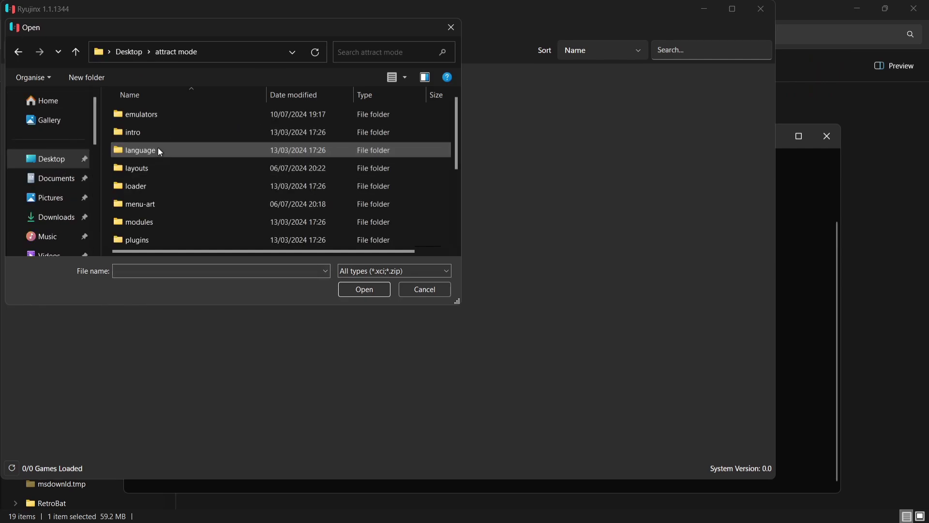
double_click(167, 119)
double_click(178, 117)
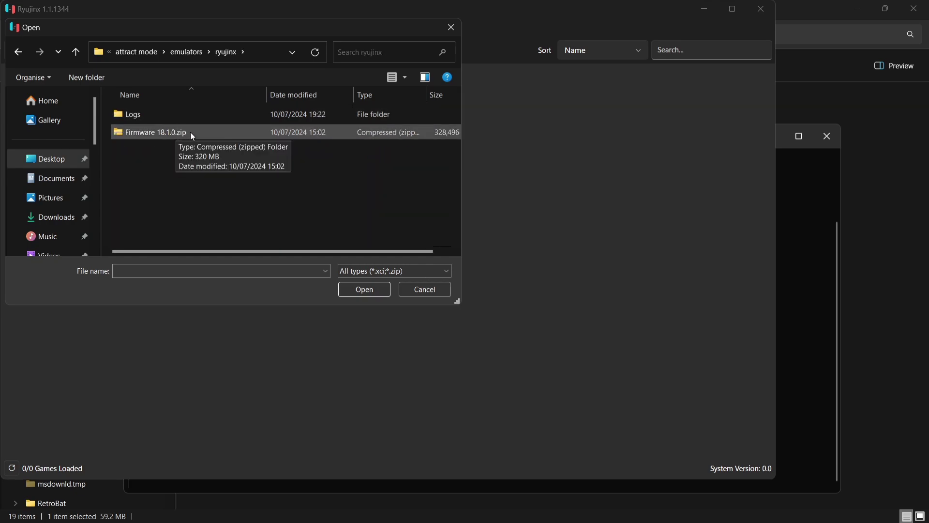
double_click(191, 132)
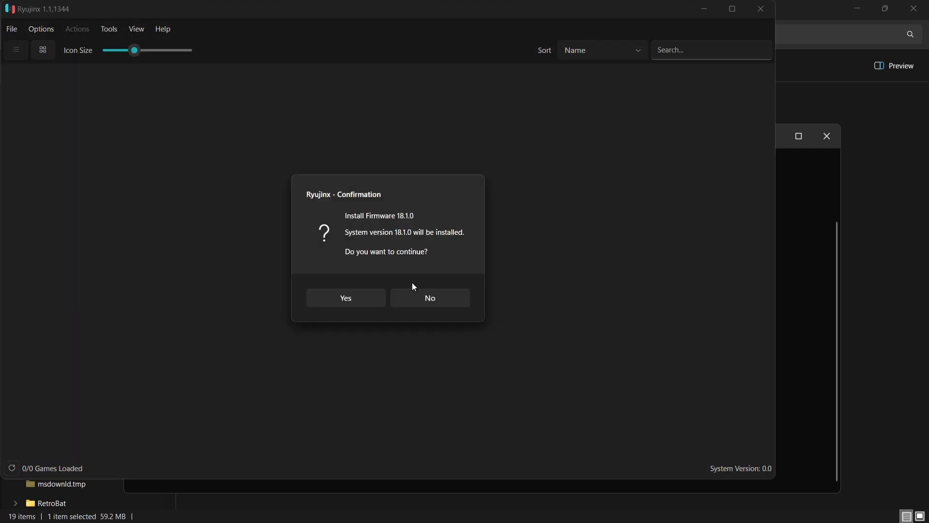
click(375, 301)
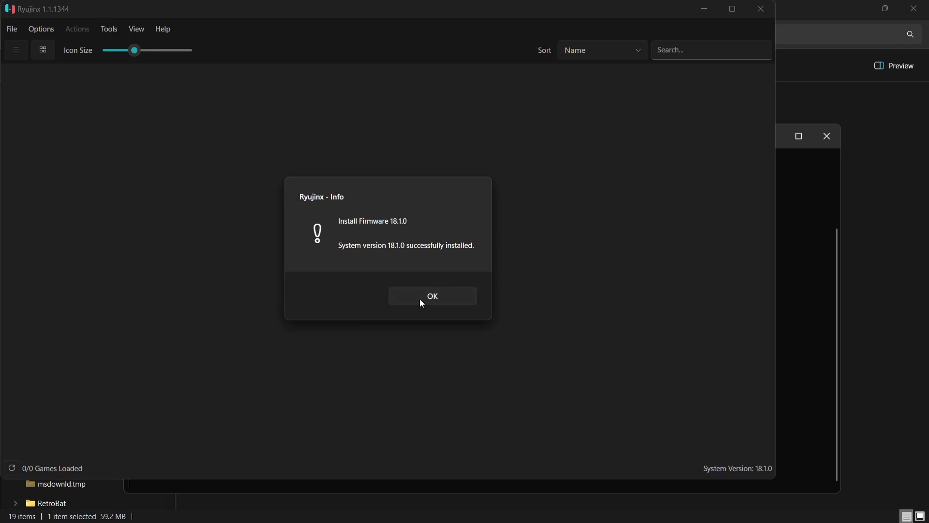
click(419, 299)
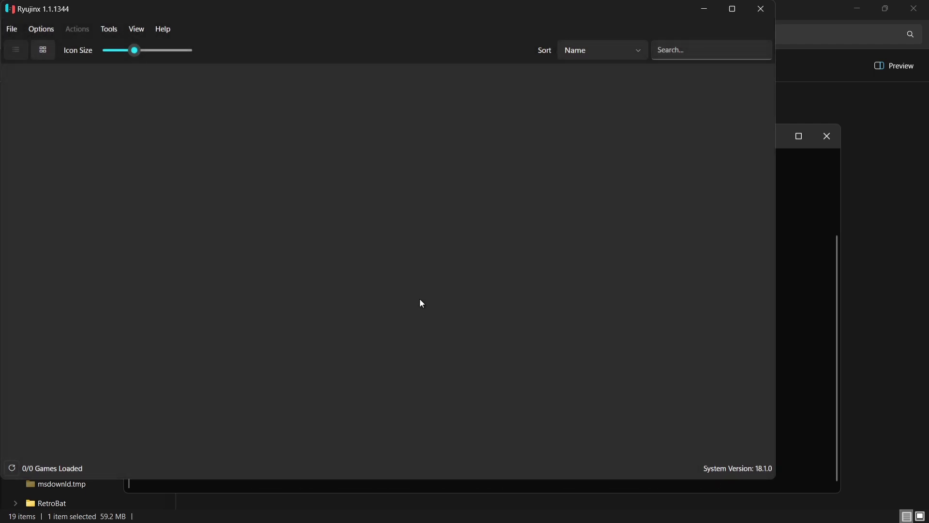
Step: Maximize the emulator window, and close both the emulator and the ryujinx folder window
double_click(270, 10)
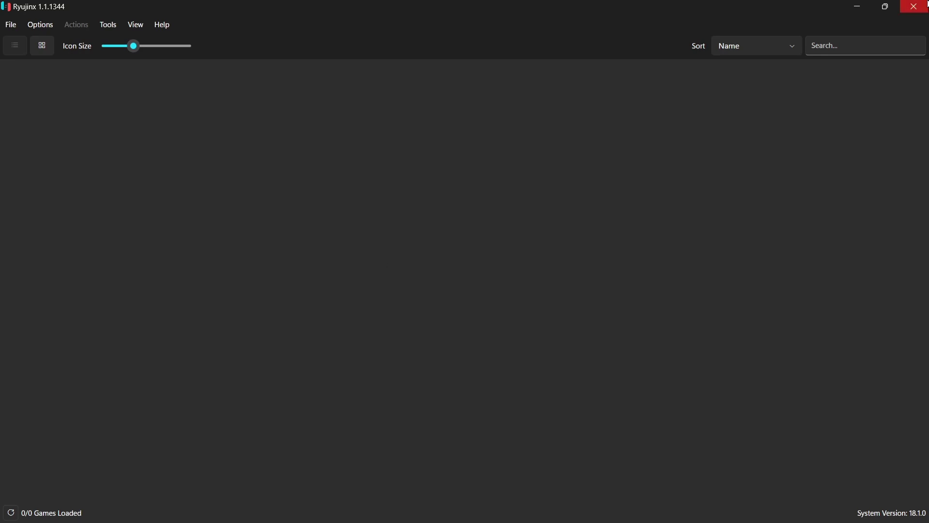
click(914, 6)
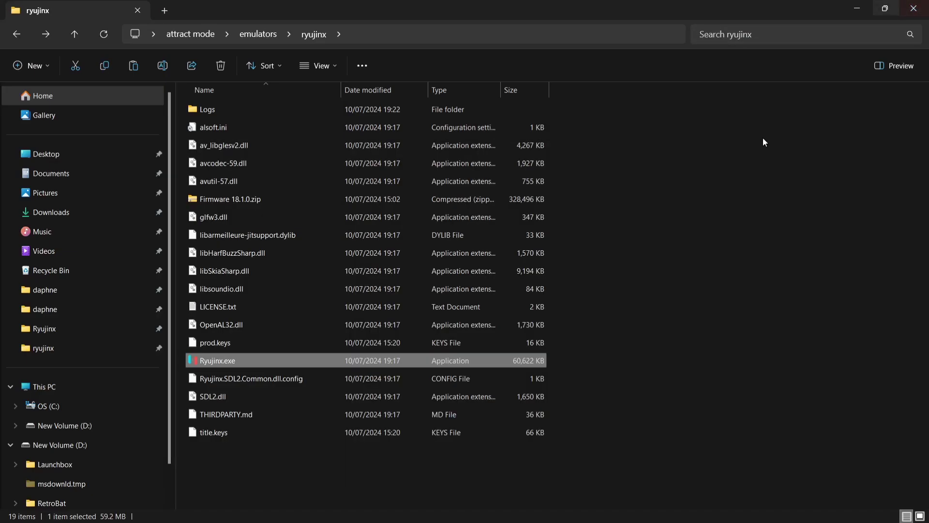
click(913, 6)
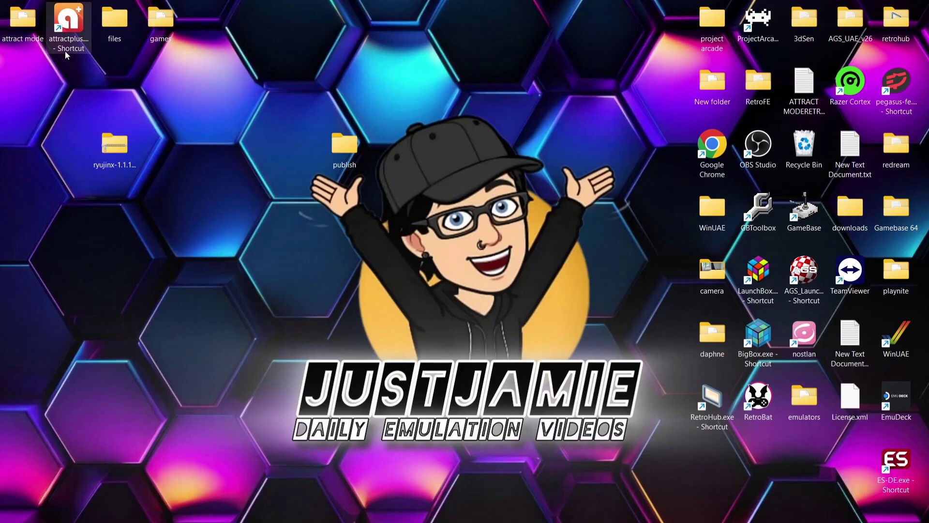
Step: Create a folder named switch inside the roms folder of the desktop's attract mode folder
double_click(28, 23)
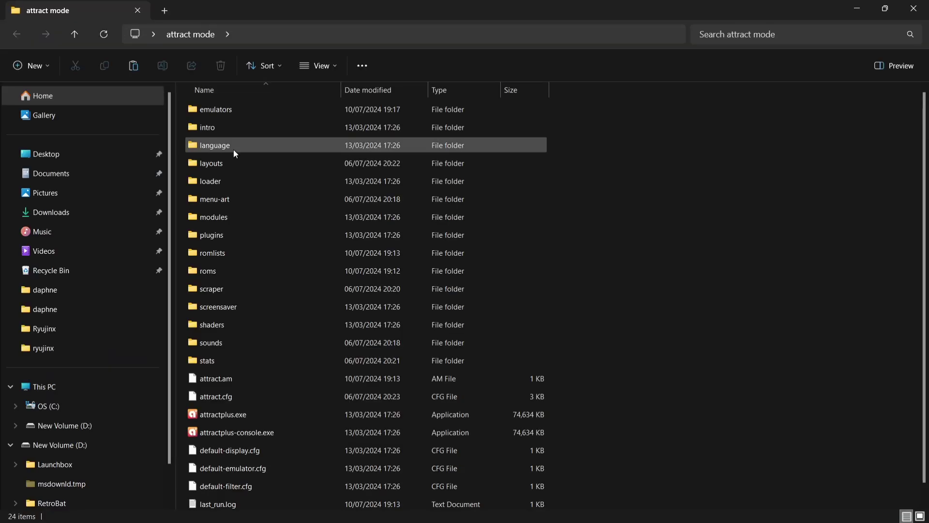
double_click(226, 270)
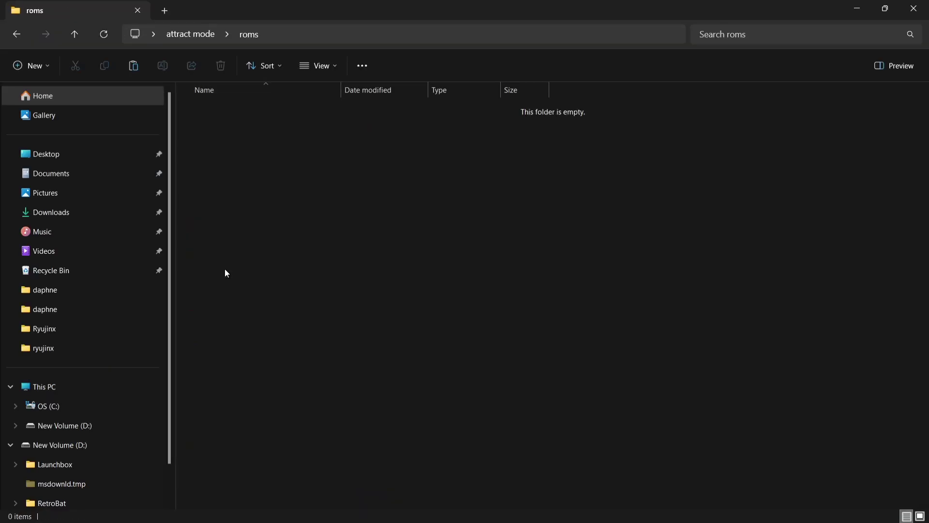
right_click(490, 272)
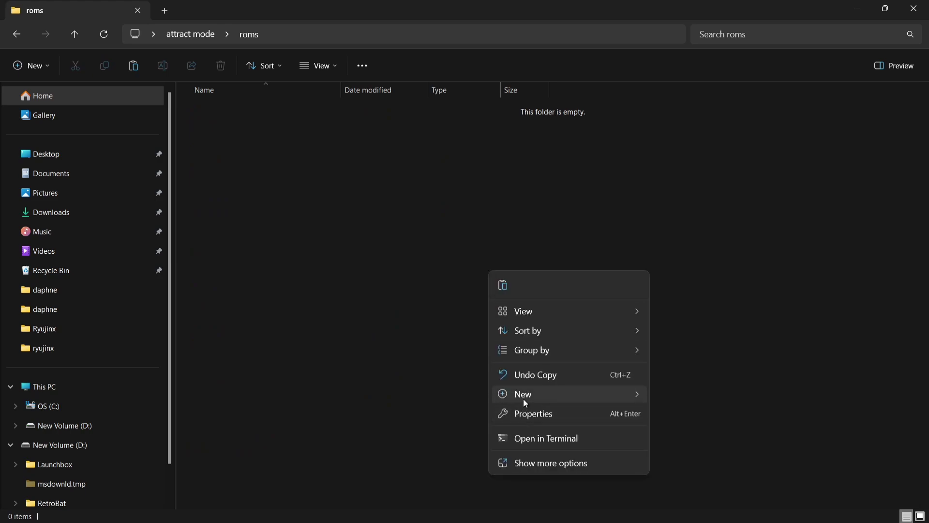
mouse_move(525, 401)
click(682, 395)
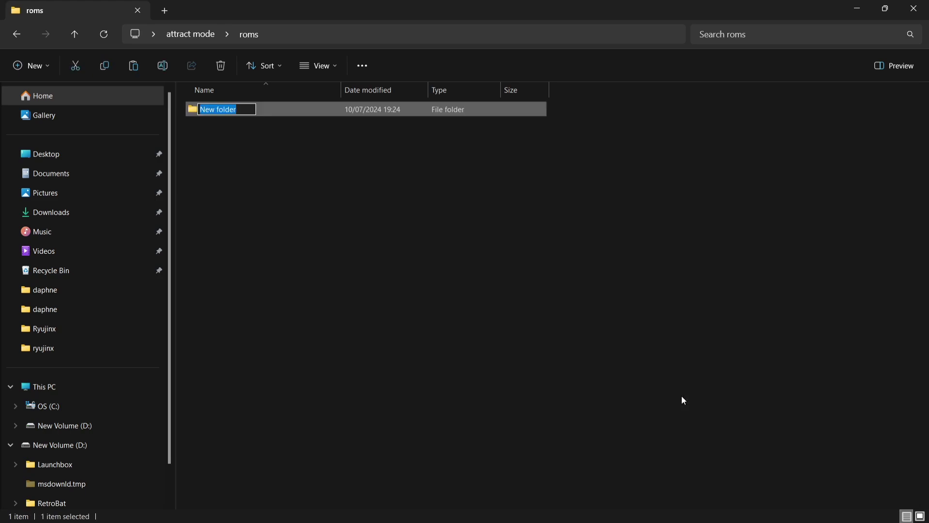
text(switch)
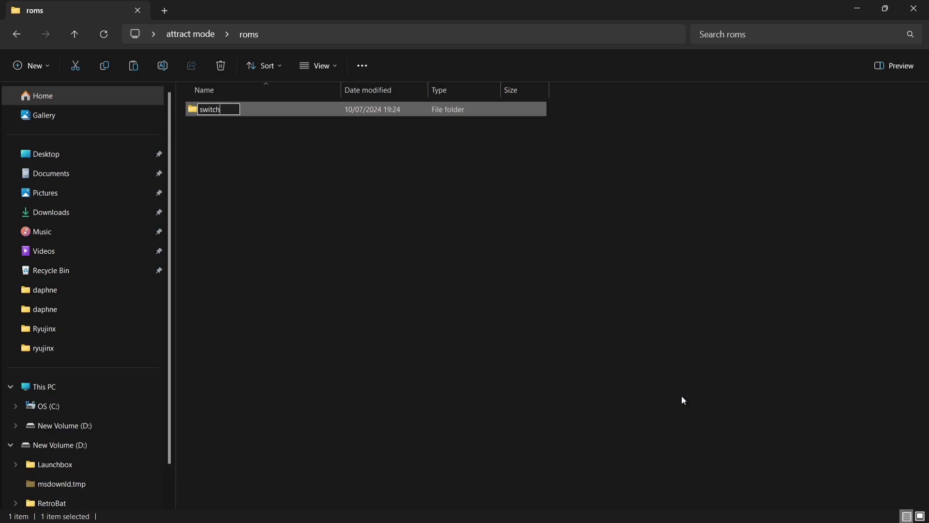
key(Return)
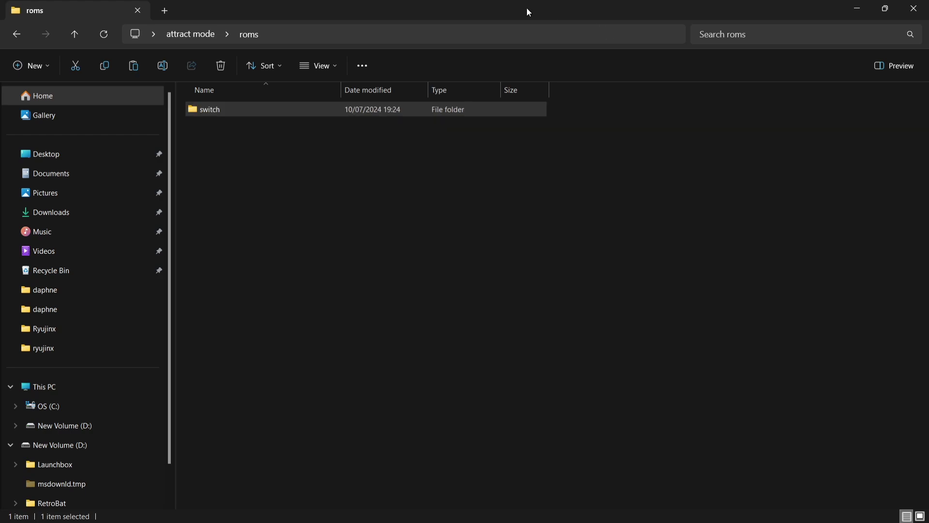
Step: Move the Kirby Star Allies and Sonic Superstars NSP files from the desktop's games folder into roms\switch, and close the games window
double_click(527, 10)
drag(370, 42, 637, 47)
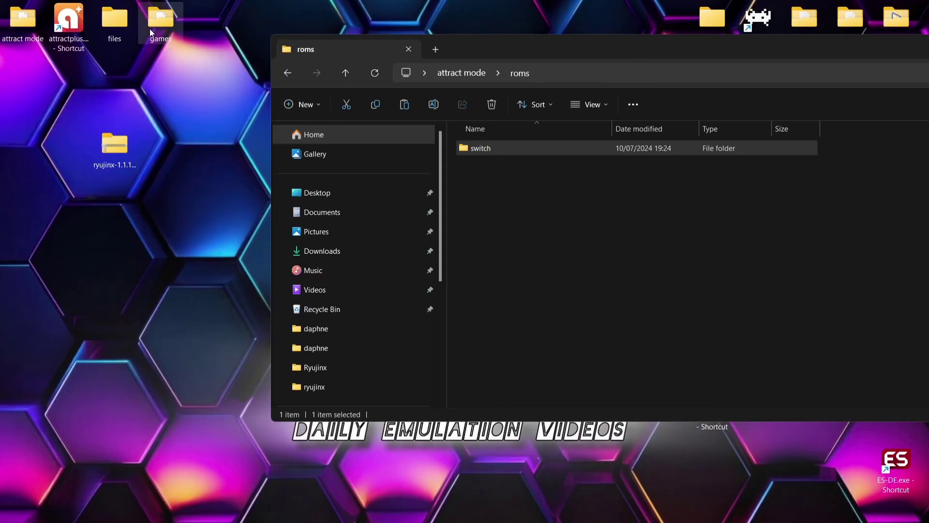
double_click(162, 22)
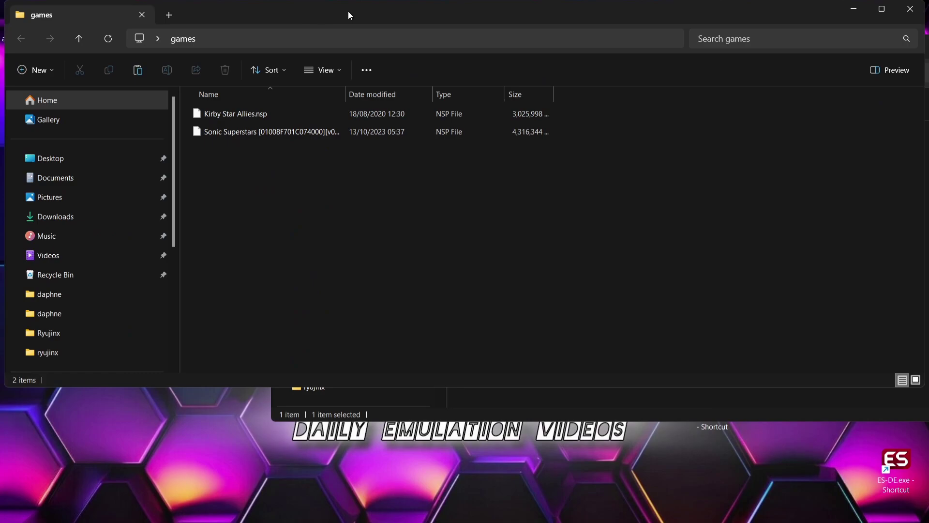
drag(348, 11, 379, 327)
drag(309, 467, 480, 146)
click(242, 337)
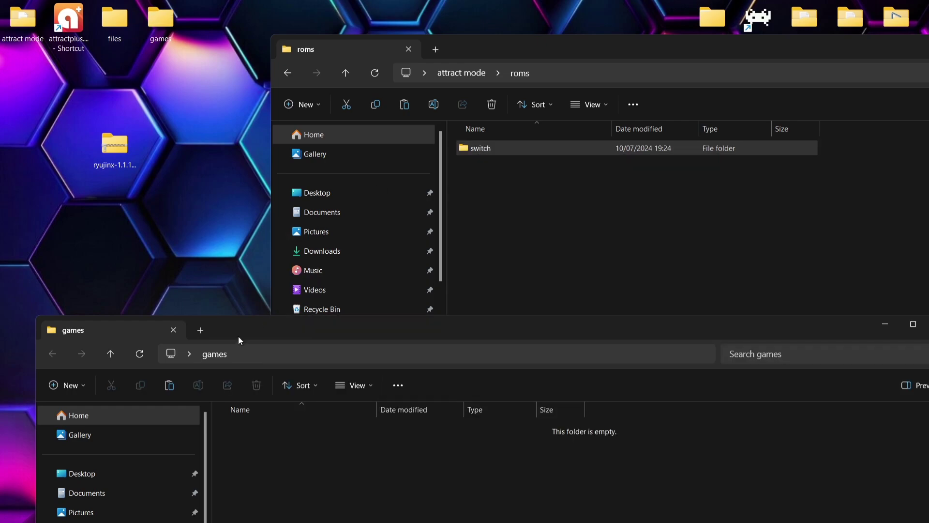
double_click(277, 331)
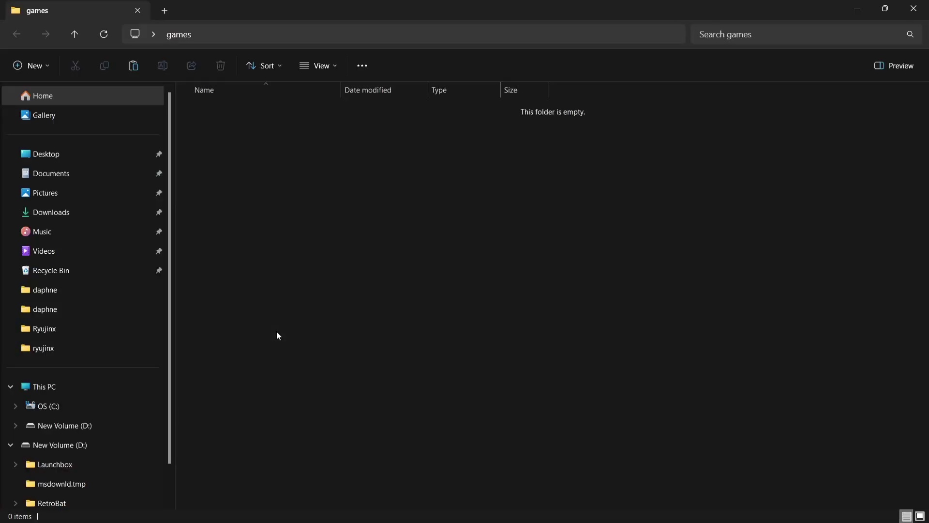
click(926, 4)
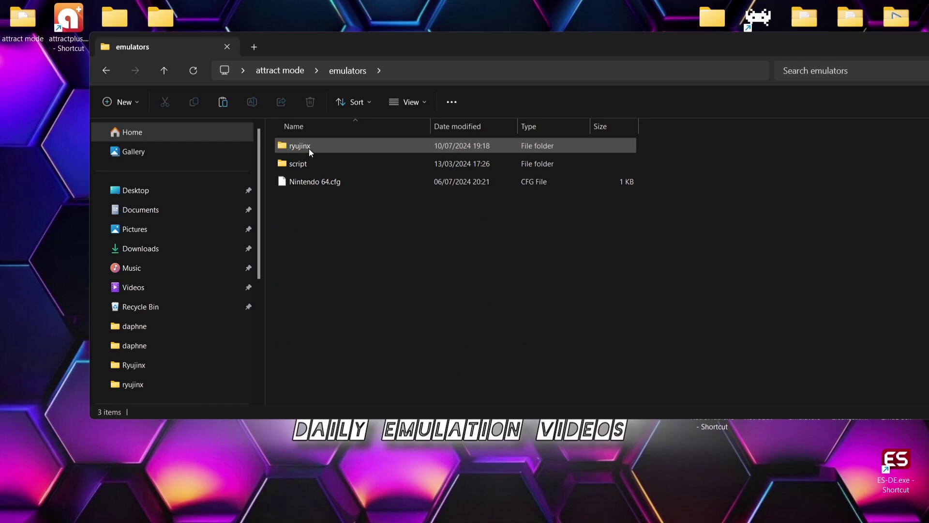
Step: Run Ryujinx.exe from the emulators\ryujinx folder, add attract mode\roms\switch to its game directories, and save the settings
double_click(309, 397)
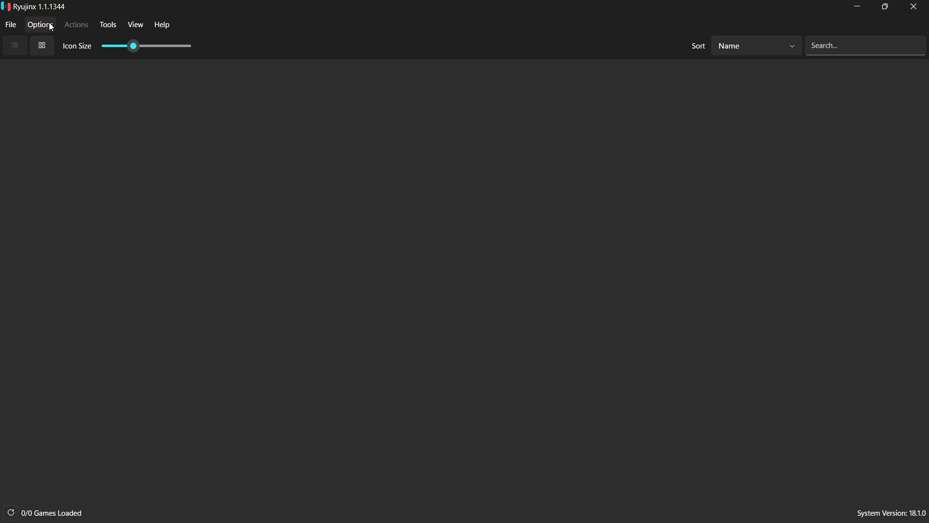
click(52, 28)
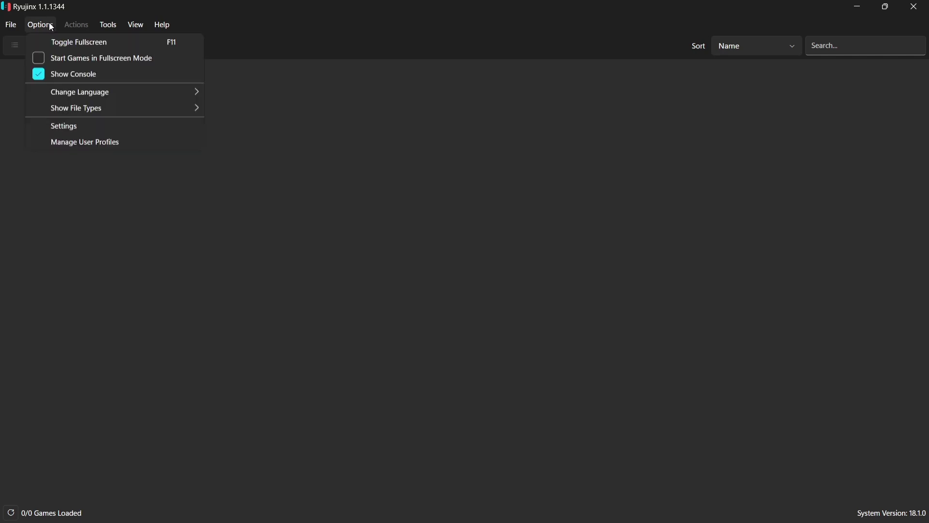
click(71, 126)
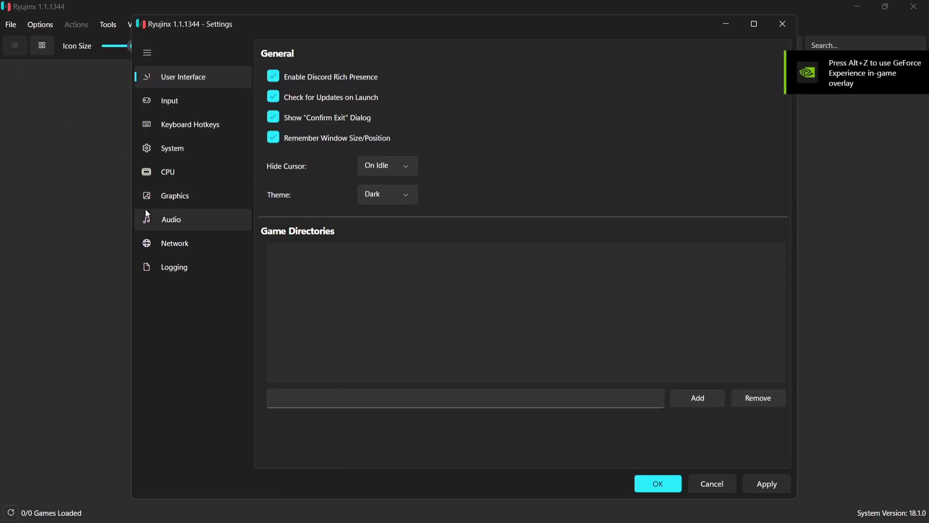
click(693, 399)
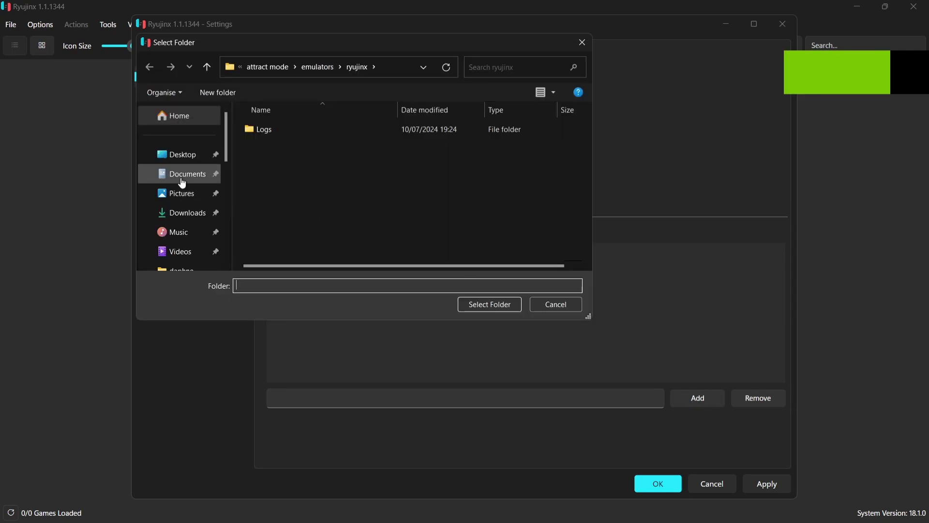
click(182, 155)
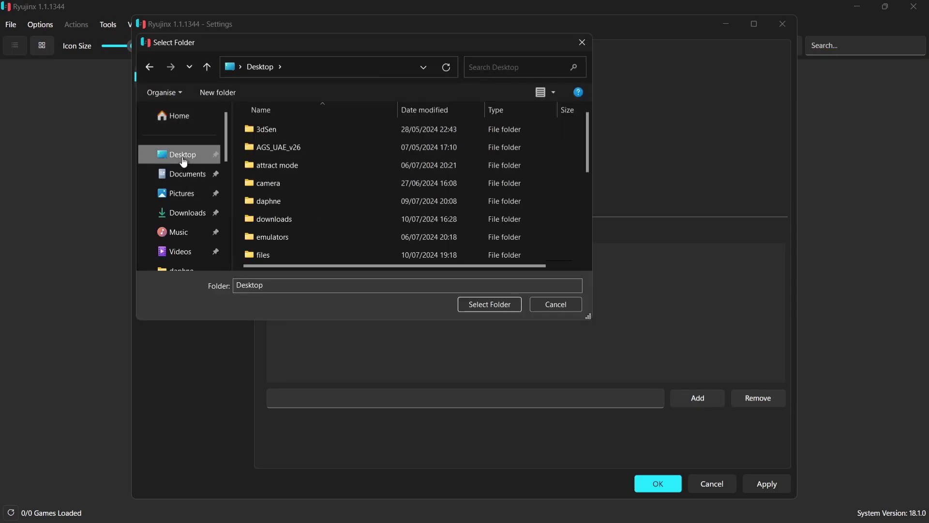
double_click(295, 165)
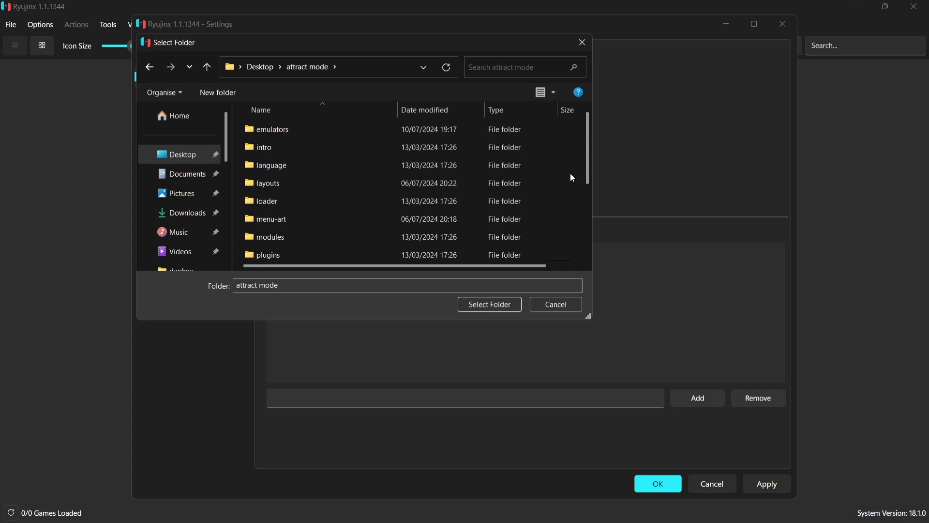
drag(584, 163, 591, 207)
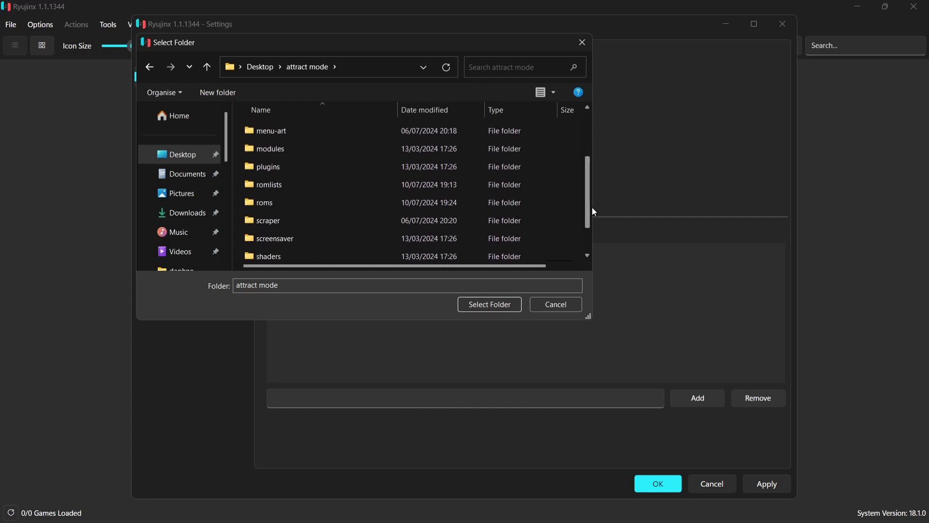
double_click(326, 206)
click(283, 131)
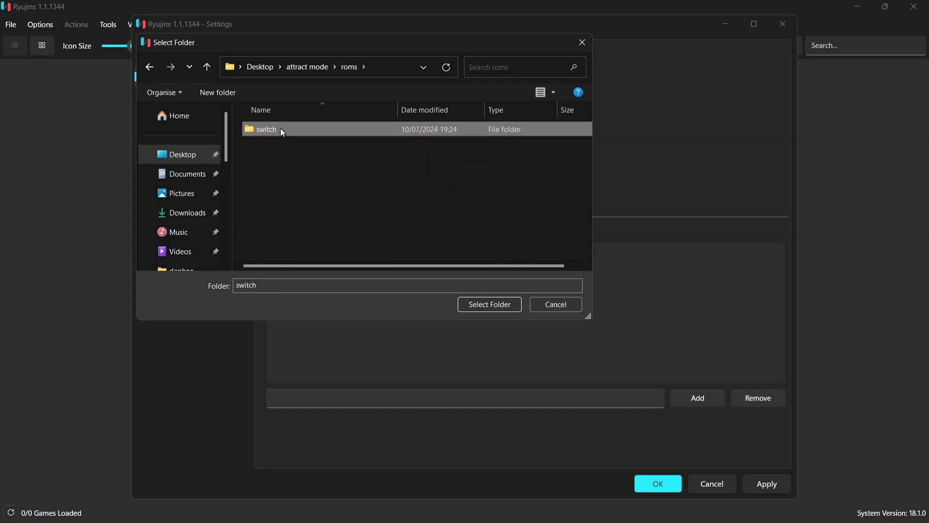
click(486, 304)
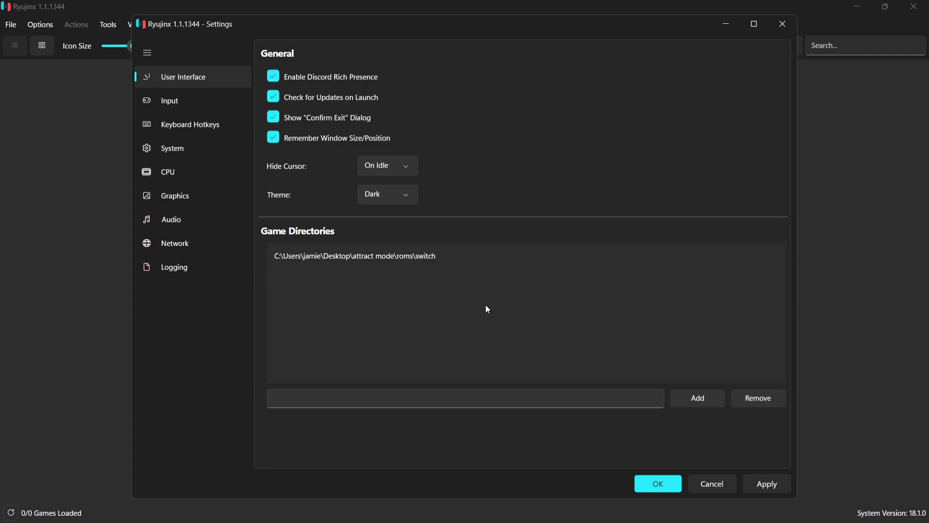
click(762, 485)
click(663, 482)
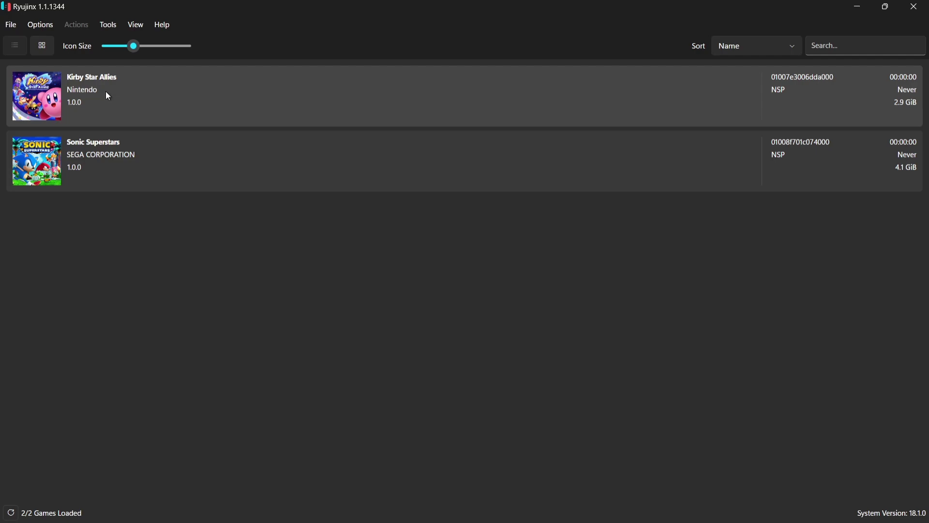
Step: Launch Kirby Star Allies from the game list to test the emulator
click(114, 81)
double_click(114, 80)
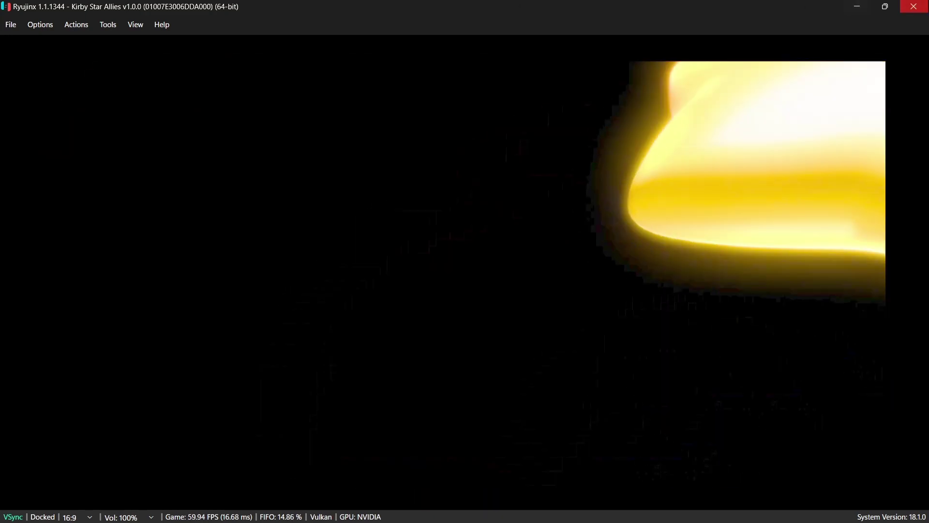
Step: Close Ryujinx while the Kirby game is running, confirm the exit, and reposition the ryujinx folder window
click(913, 7)
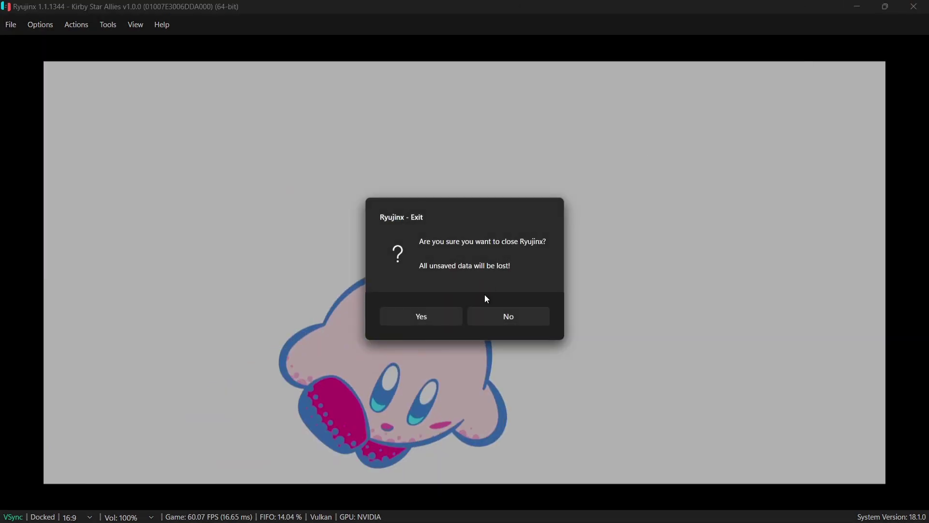
click(434, 326)
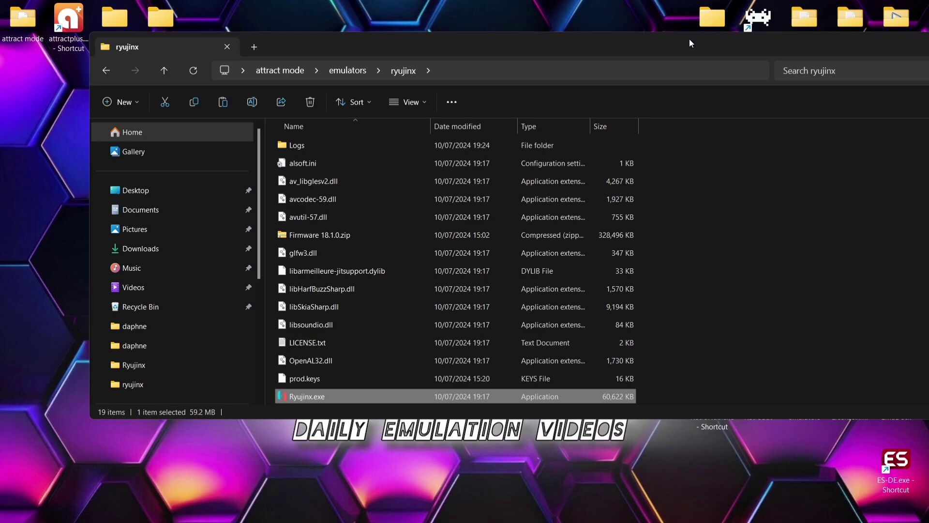
drag(690, 34, 457, 58)
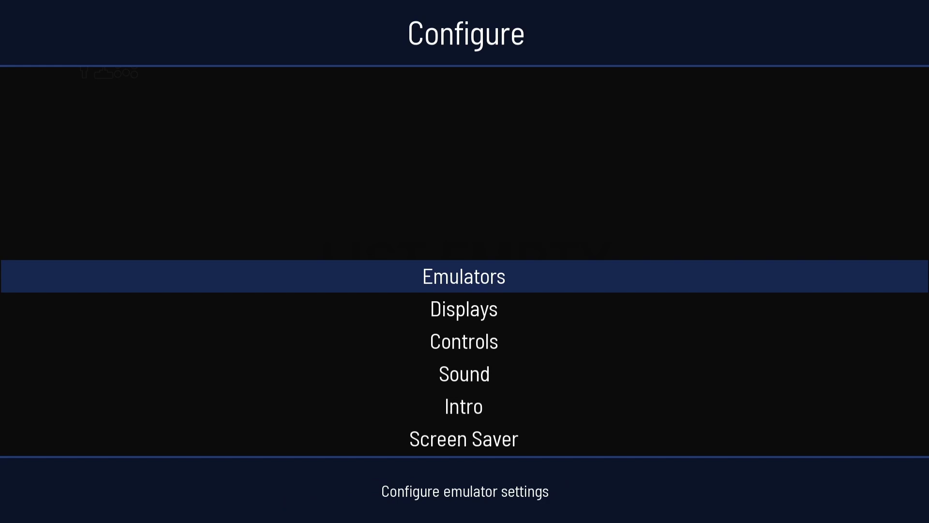
Step: In Attract Mode's emulator settings, set Ryujinx's executable to the path of Ryujinx.exe in the desktop's attract mode\emulators\ryujinx folder
key(Return)
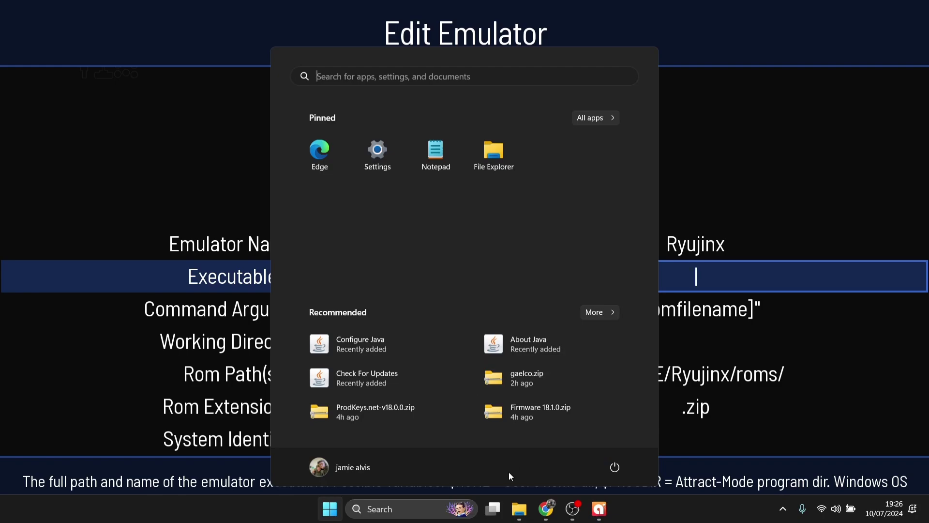
click(520, 508)
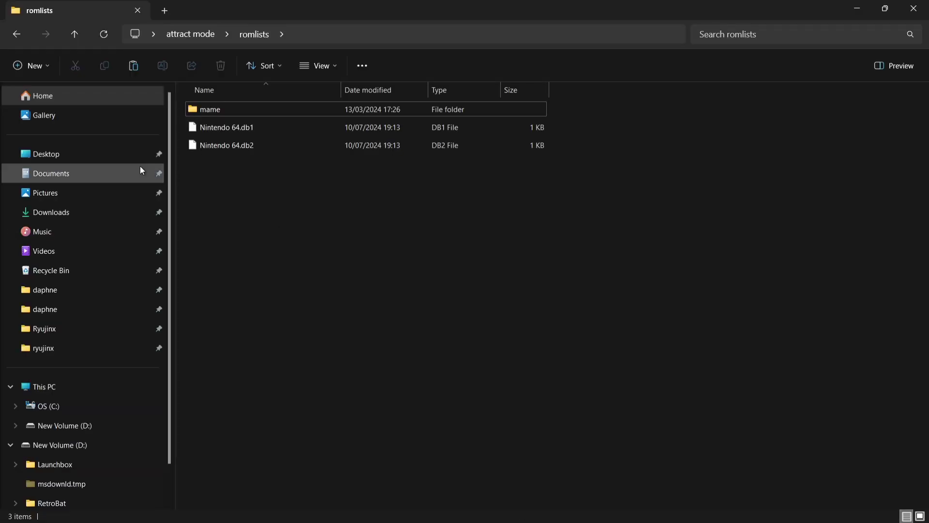
click(77, 157)
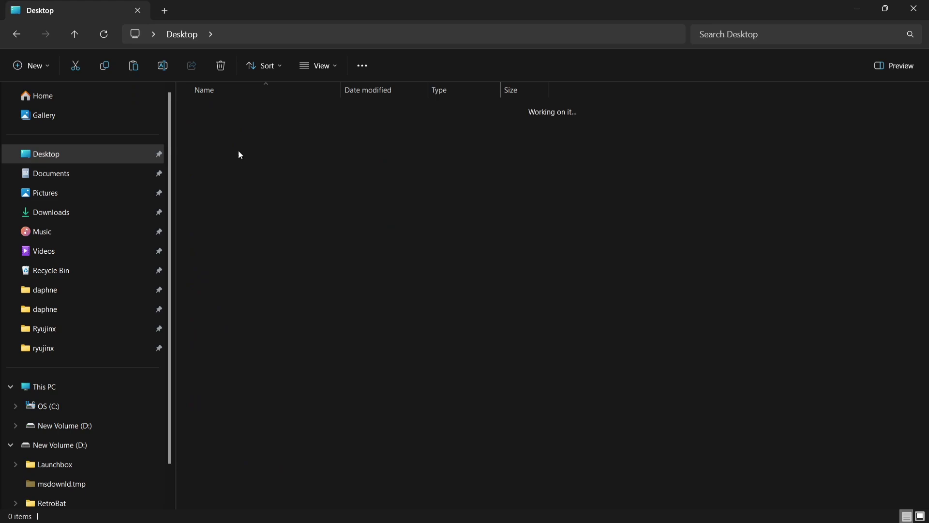
double_click(238, 154)
double_click(231, 112)
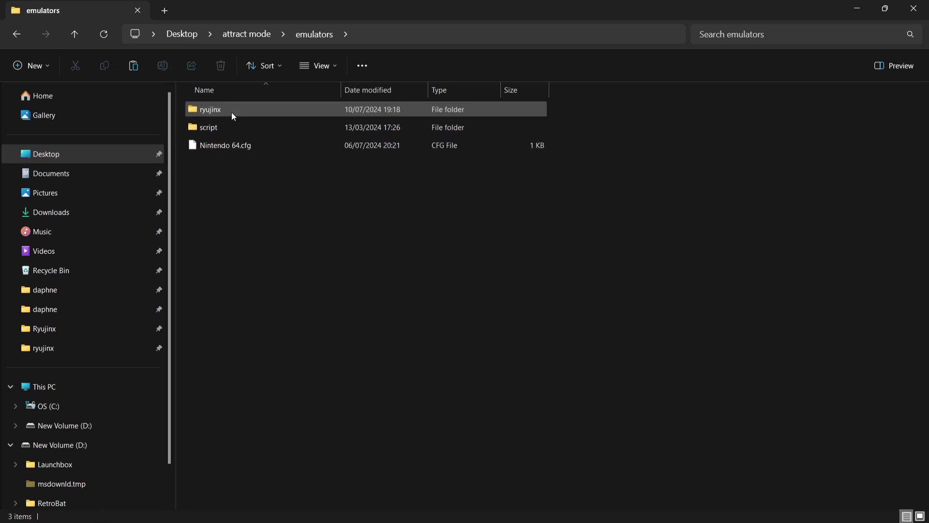
double_click(233, 116)
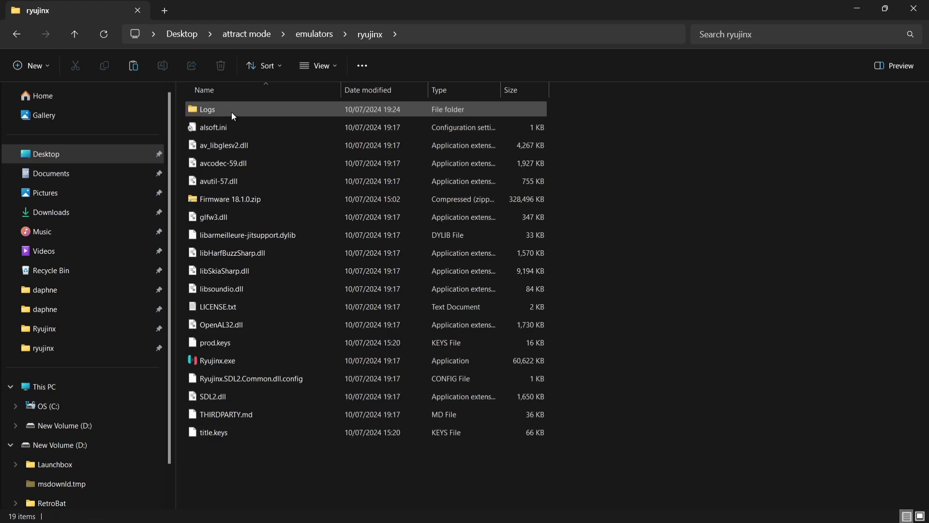
right_click(216, 361)
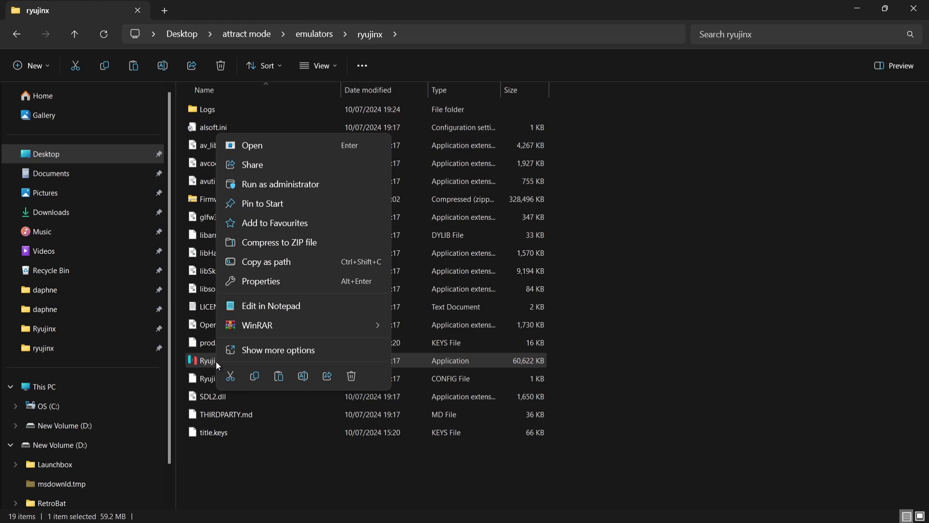
click(281, 262)
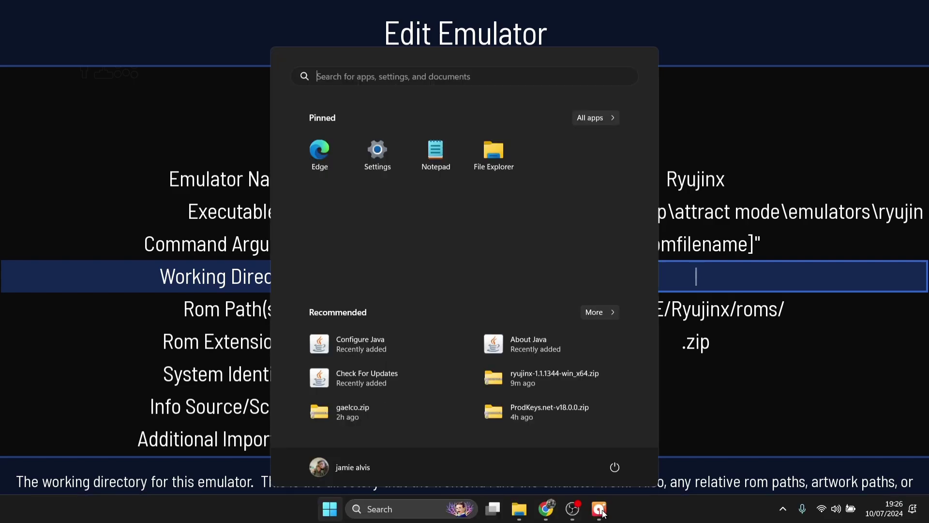
Step: Copy the address of the attract mode\emulators\ryujinx folder and paste it as the Ryujinx emulator's working directory
click(519, 508)
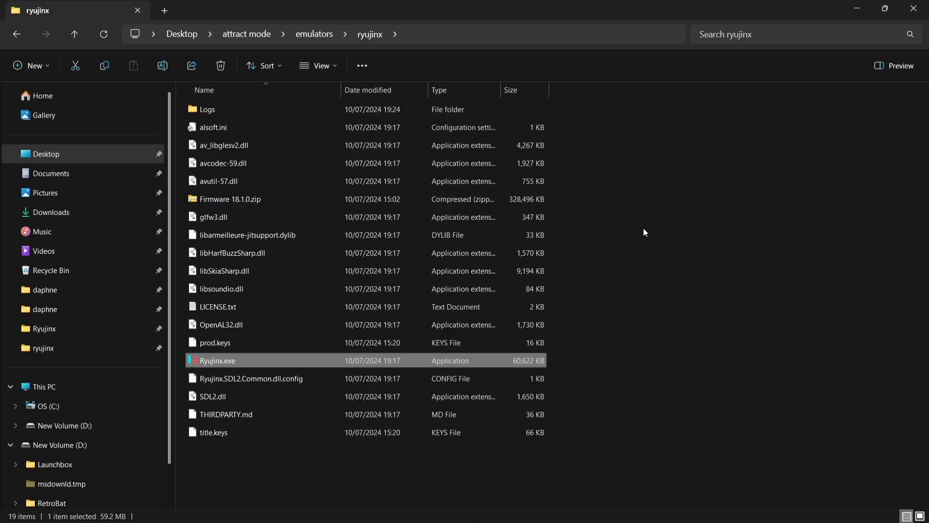
click(546, 33)
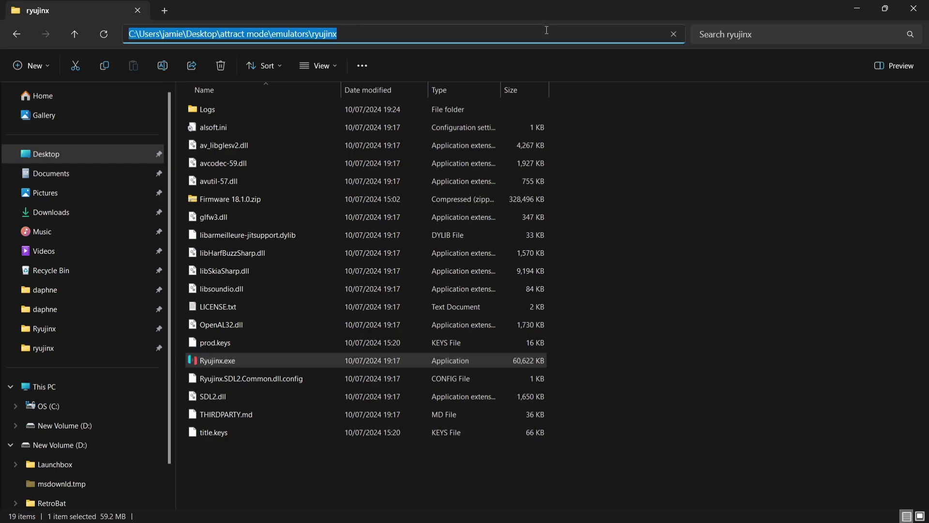
right_click(269, 36)
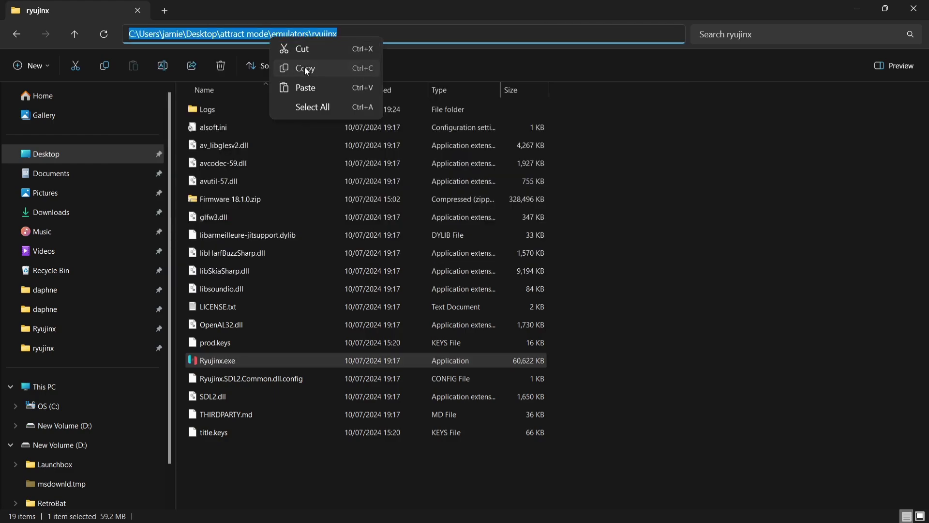
click(307, 69)
click(599, 508)
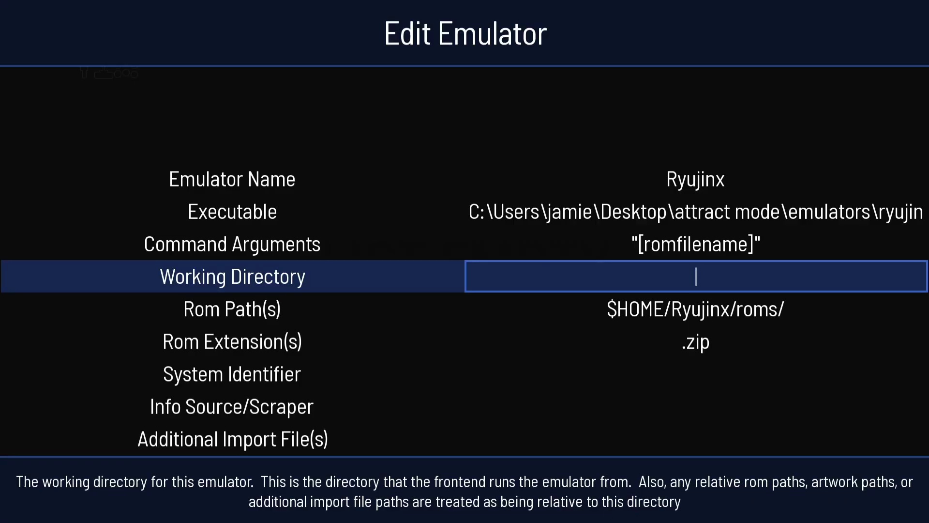
key(ctrl+v)
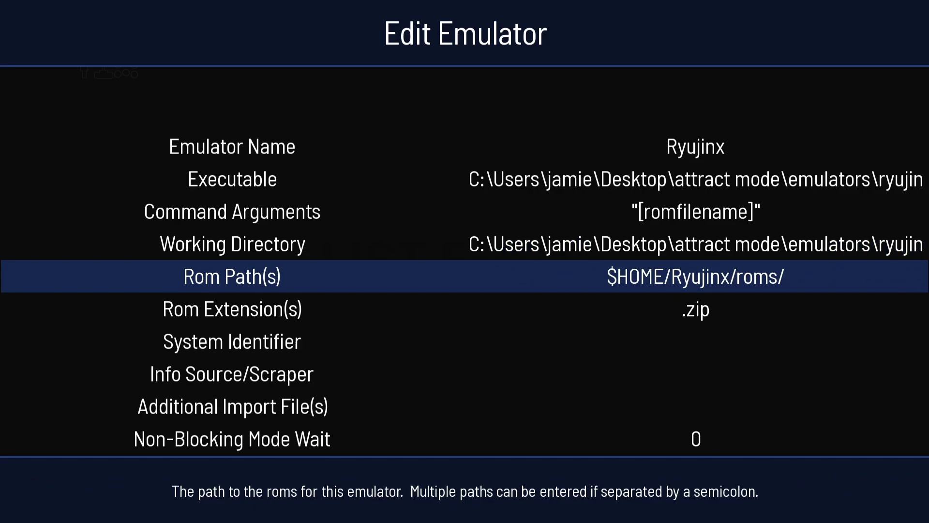
Step: Replace the Ryujinx emulator's rom path with the copied address of the desktop's attract mode\roms\switch folder
key(Return)
key(BackSpace)
key(BackSpace)
key(BackSpace)
key(BackSpace)
key(BackSpace)
key(BackSpace)
key(BackSpace)
key(BackSpace)
key(BackSpace)
key(BackSpace)
key(BackSpace)
key(BackSpace)
key(BackSpace)
key(BackSpace)
key(BackSpace)
key(BackSpace)
key(BackSpace)
key(BackSpace)
key(BackSpace)
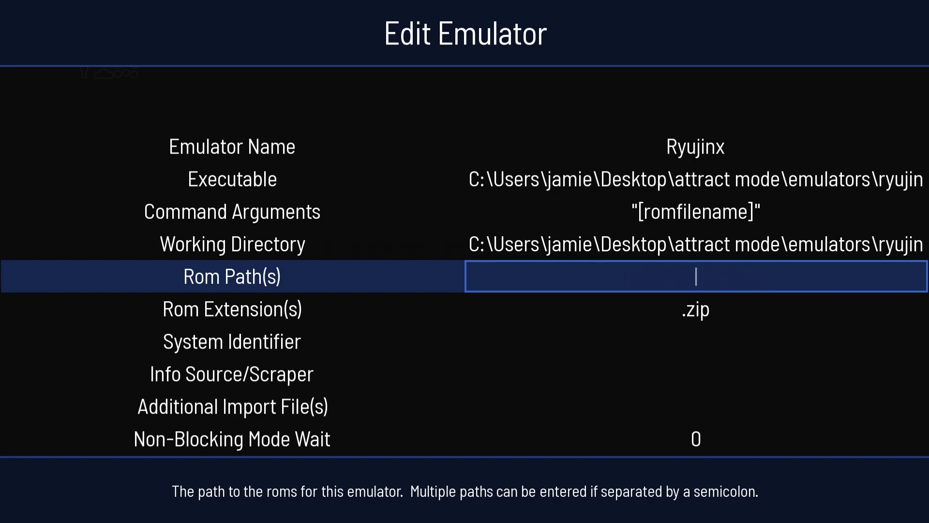
key(super)
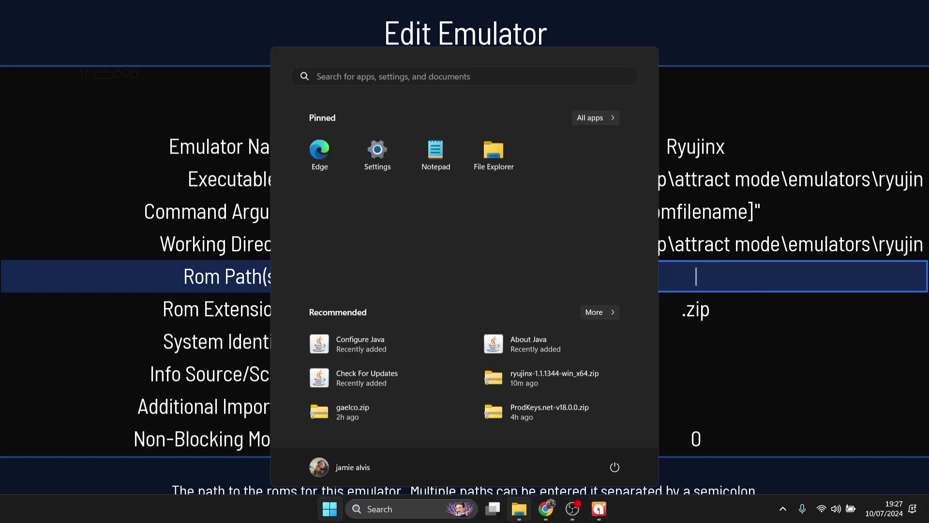
click(526, 518)
click(15, 36)
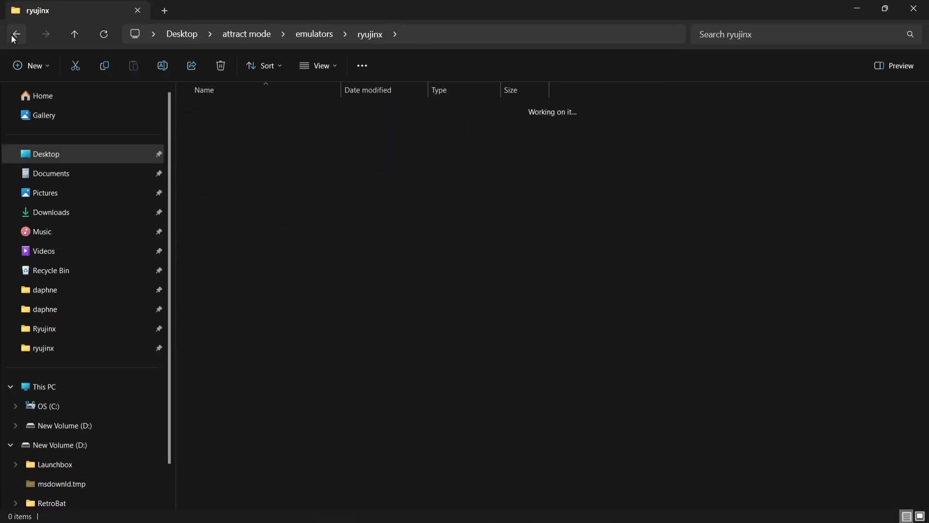
click(16, 35)
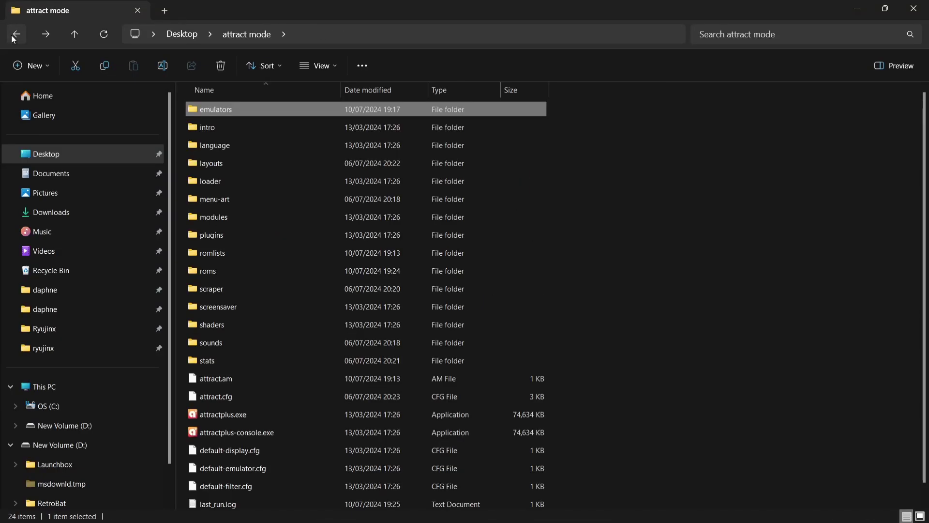
click(262, 269)
double_click(260, 269)
double_click(257, 109)
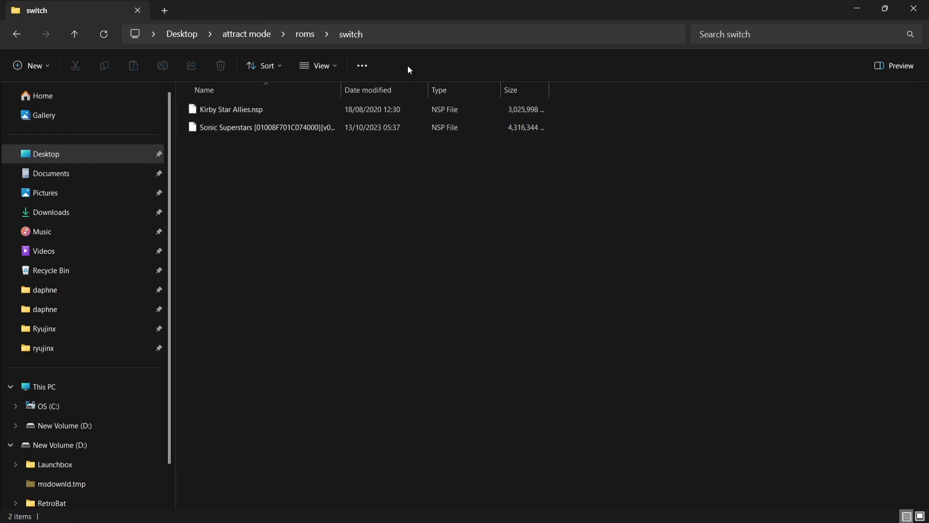
click(479, 33)
right_click(261, 33)
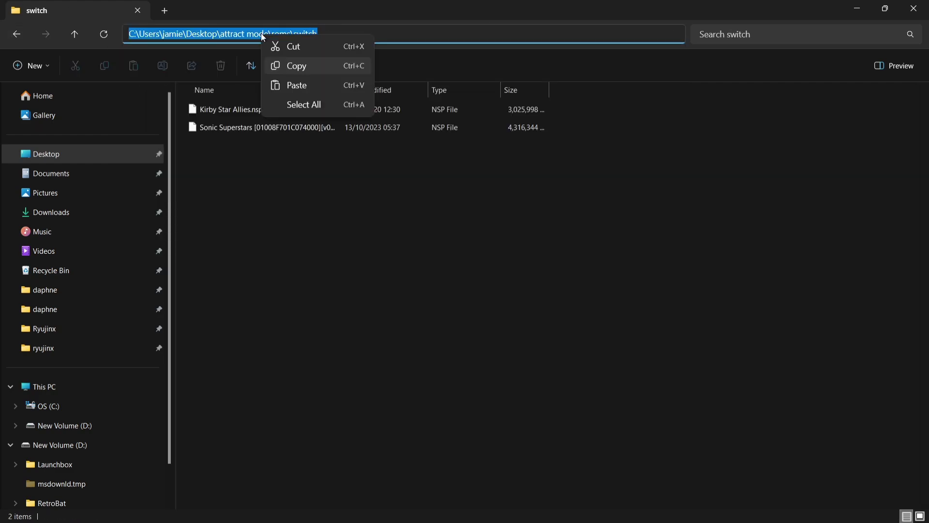
click(292, 66)
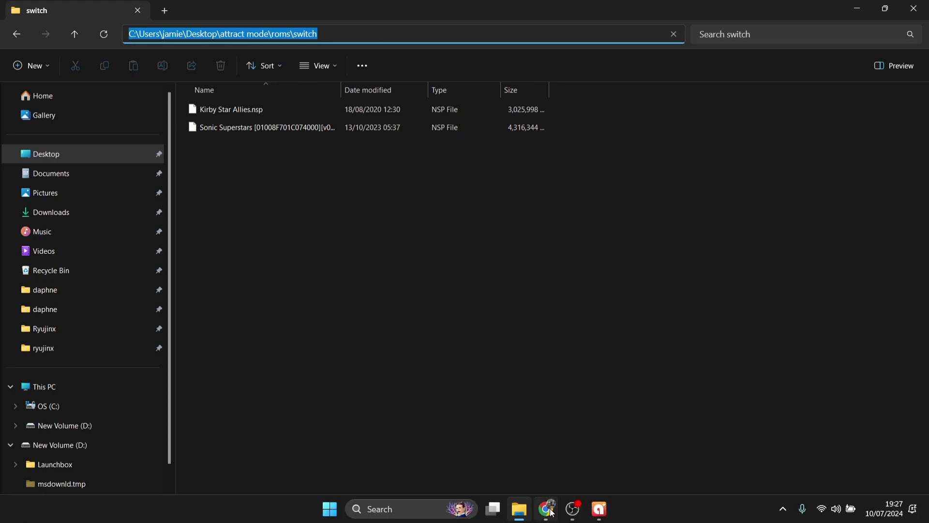
click(600, 510)
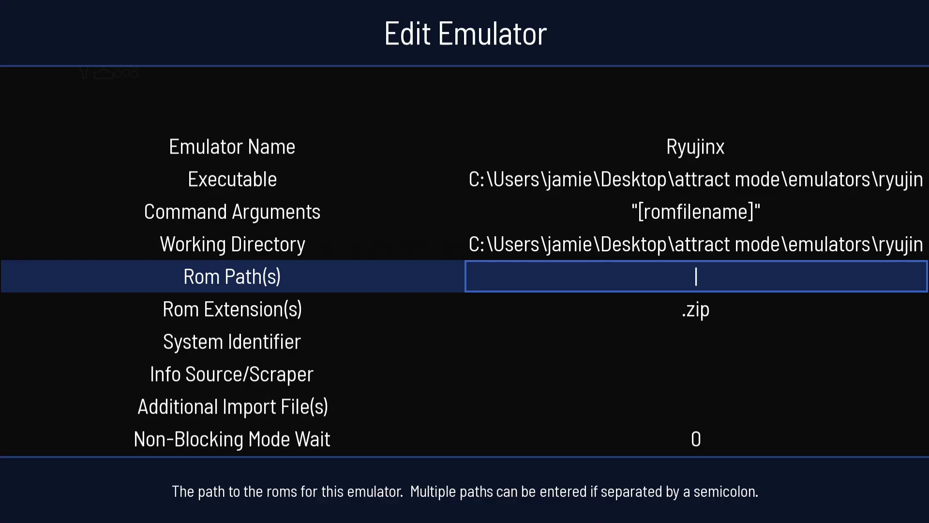
key(ctrl+v)
key(Return)
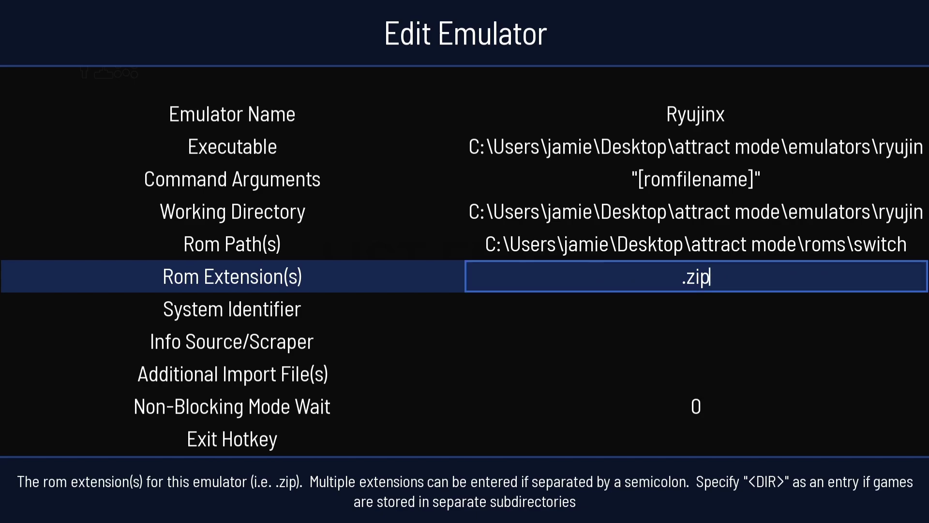
Step: Set the Ryujinx emulator's rom extension to .nsp
key(BackSpace)
key(BackSpace)
key(BackSpace)
text(nsp)
key(Return)
Step: Set the Ryujinx emulator's system identifier to Nintendo Switch
key(Down)
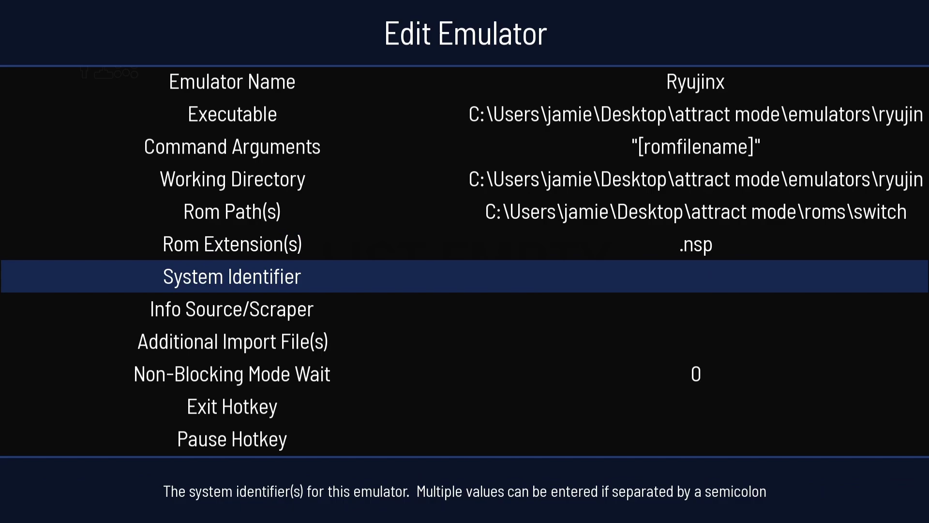
key(Return)
text(Ni)
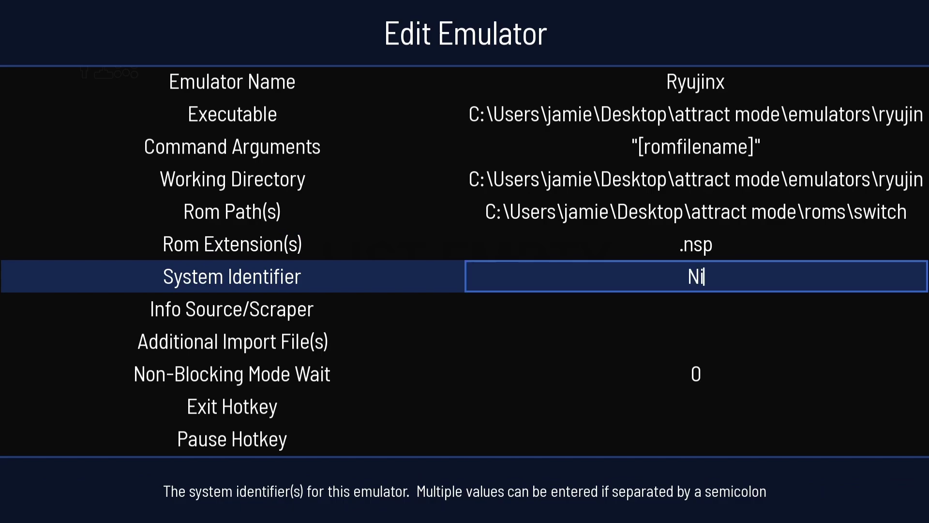
text(ntend)
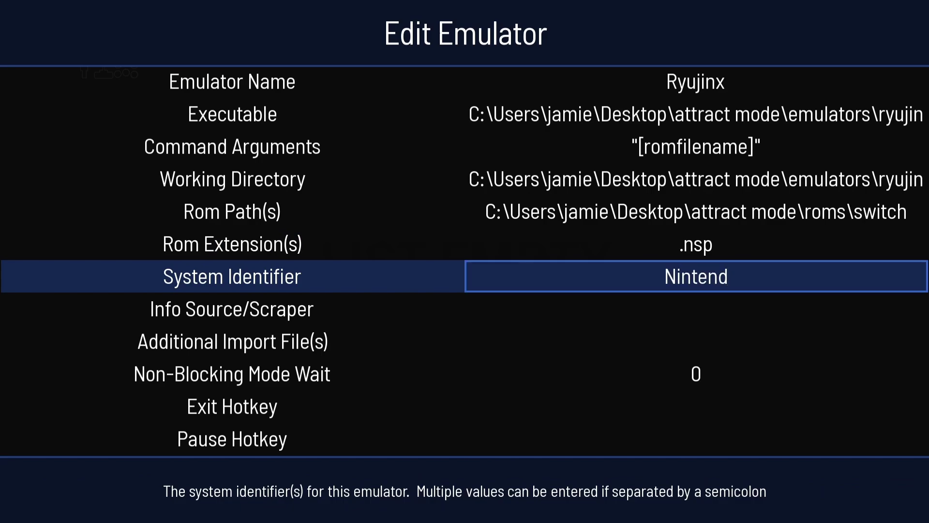
text(o Switch)
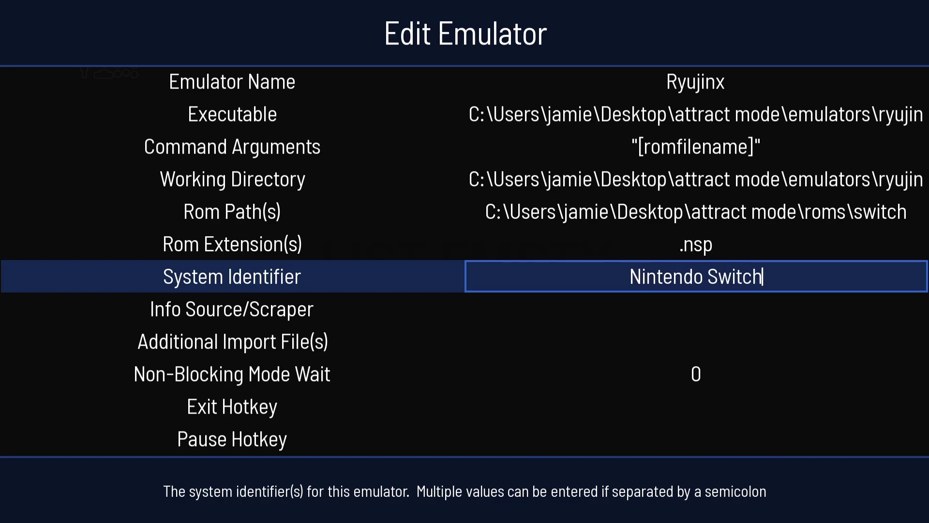
key(Return)
Step: Set the Ryujinx emulator's info source/scraper to thegamesdb.net
key(Down)
key(Return)
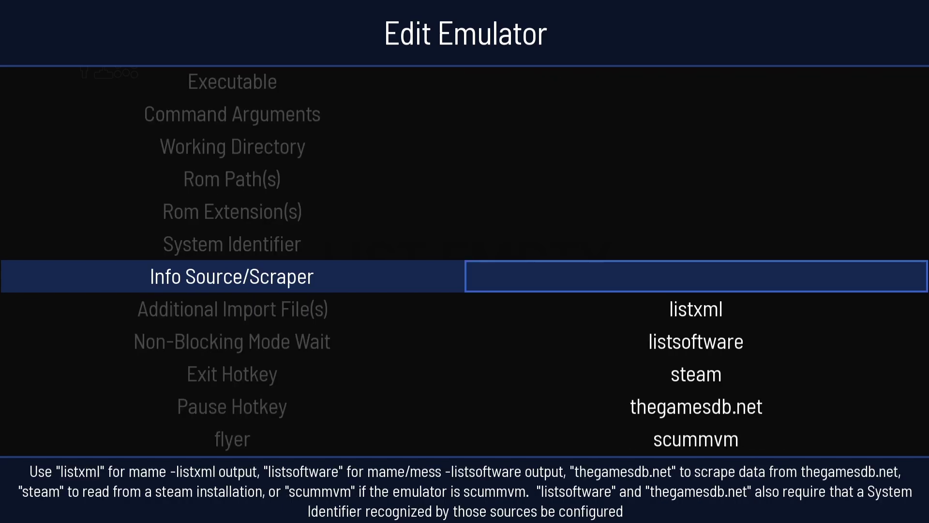
key(Down)
key(Down)
key(Down)
key(Down)
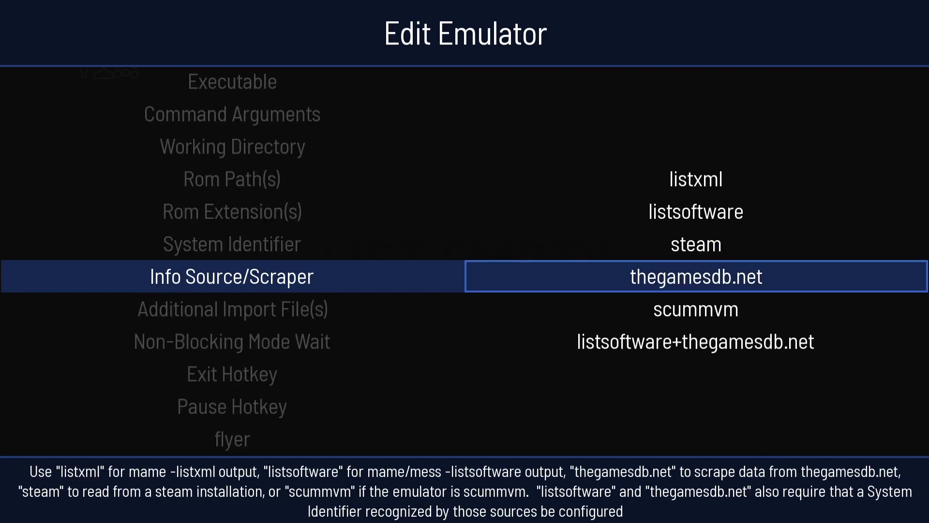
key(Return)
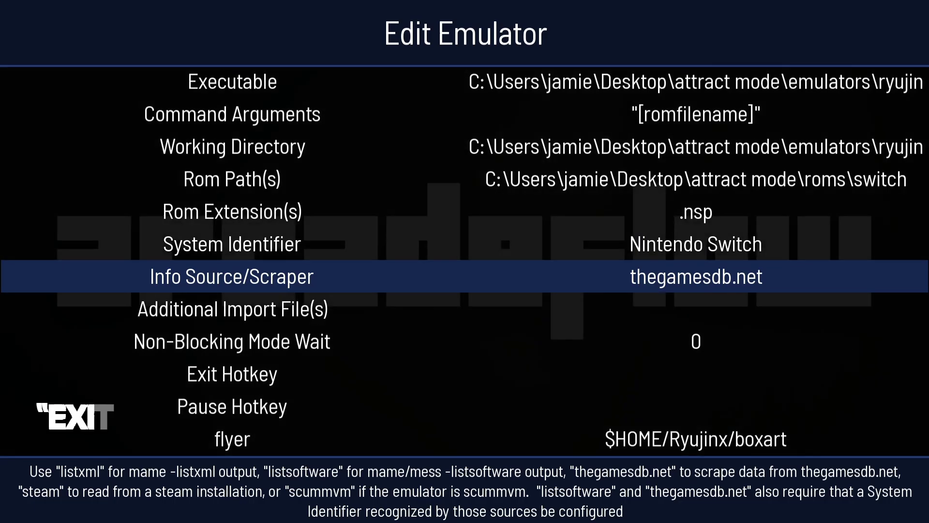
Step: Generate the collection/rom list for the Ryujinx emulator and leave its settings
key(Down)
key(Down)
key(Down)
key(Down)
key(Down)
key(Down)
key(Down)
key(Down)
key(Down)
key(Down)
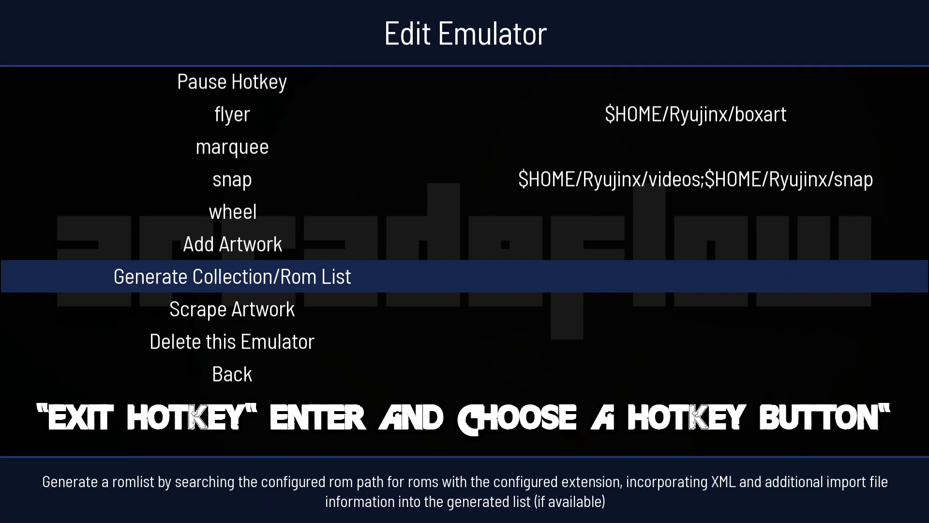
key(Return)
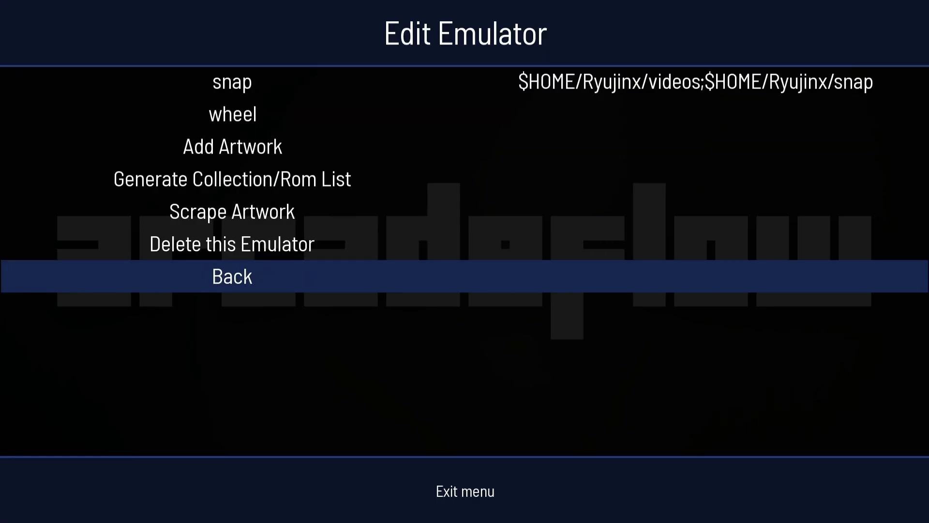
key(Return)
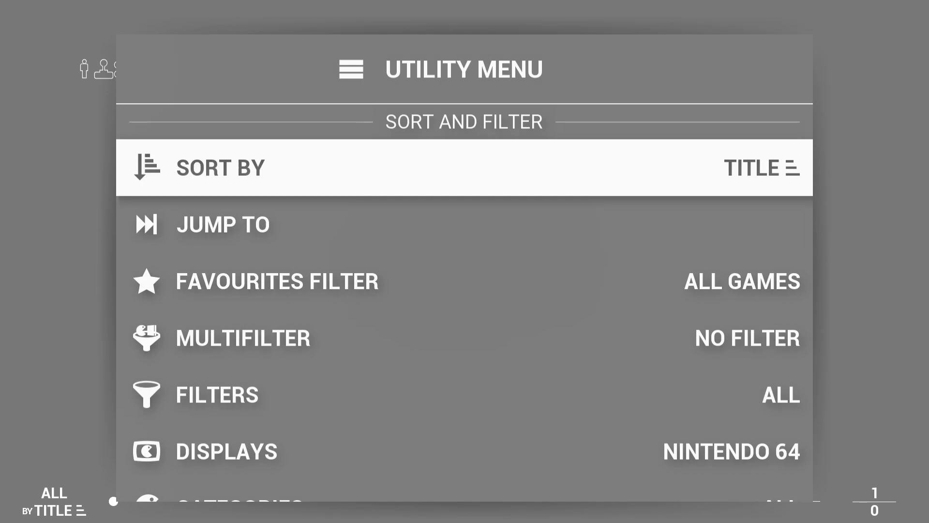
Step: Switch to the Nintendo Switch display in the Handheld group of displays
key(Down)
key(Down)
key(Down)
key(Down)
key(Down)
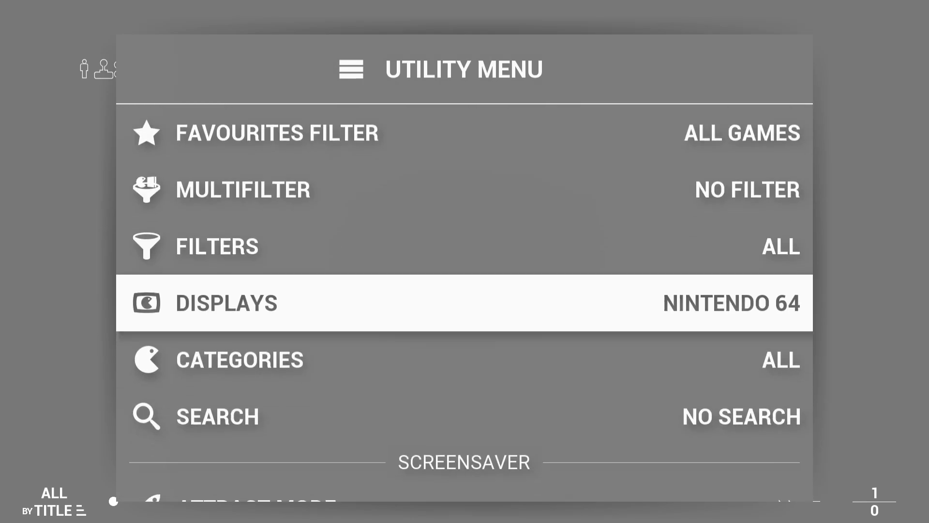
key(Return)
key(Down)
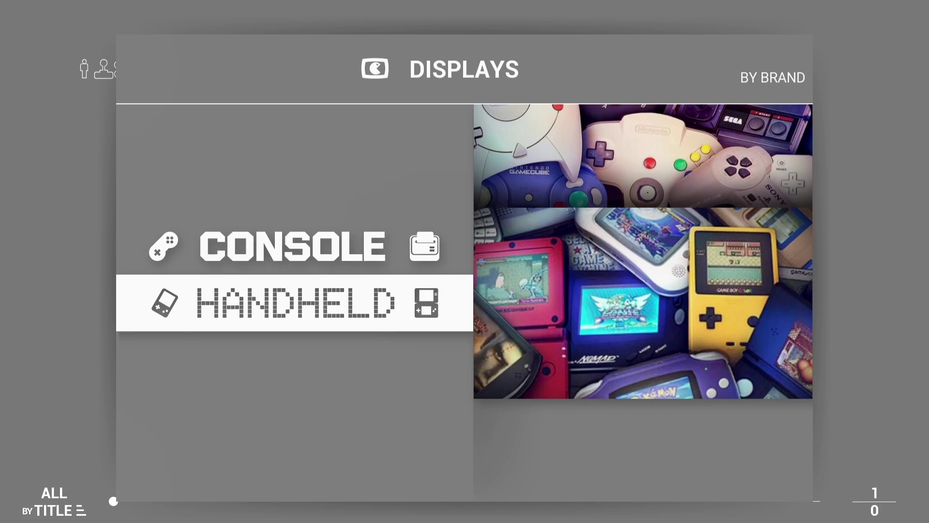
key(Return)
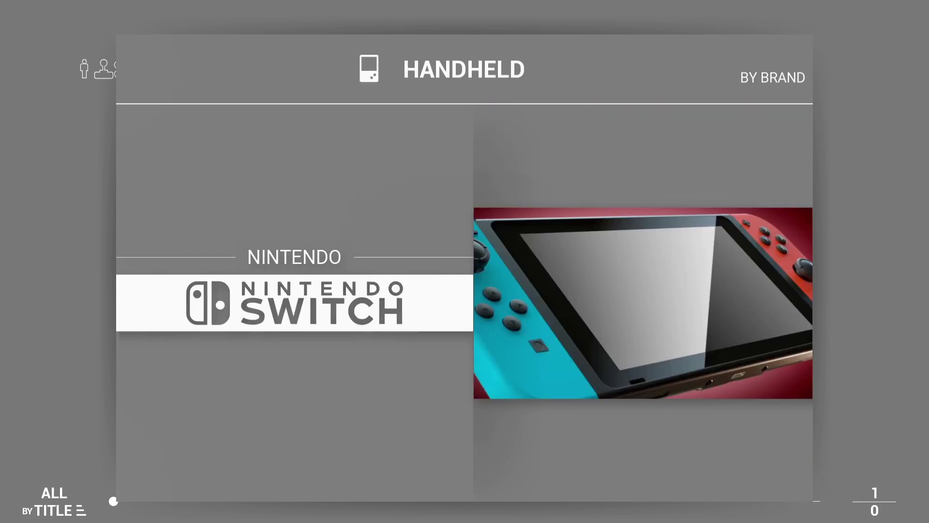
key(Return)
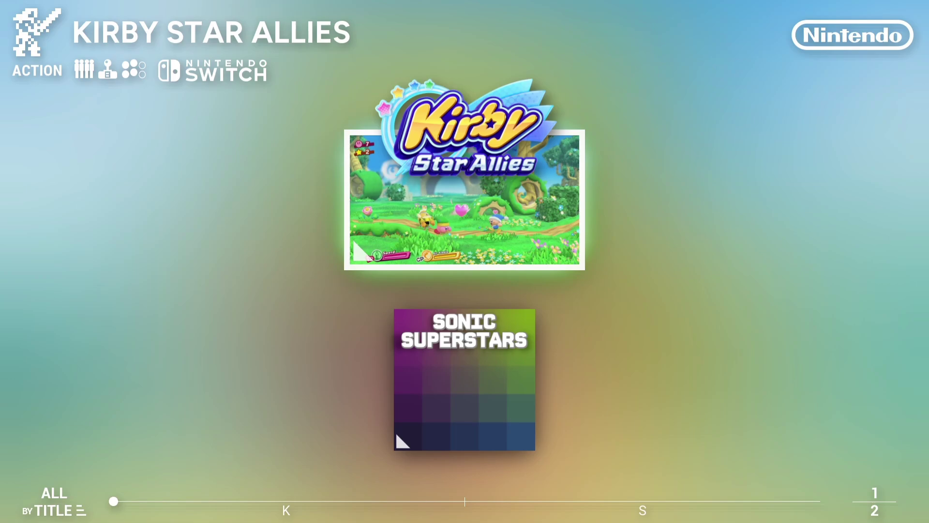
Step: Look through the Nintendo Switch game list and check the available actions for Kirby Star Allies
key(Down)
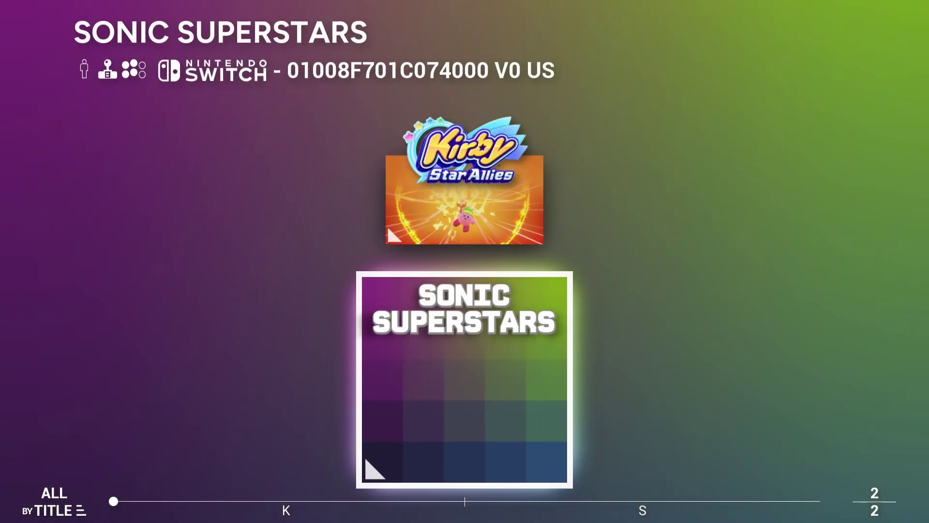
key(Up)
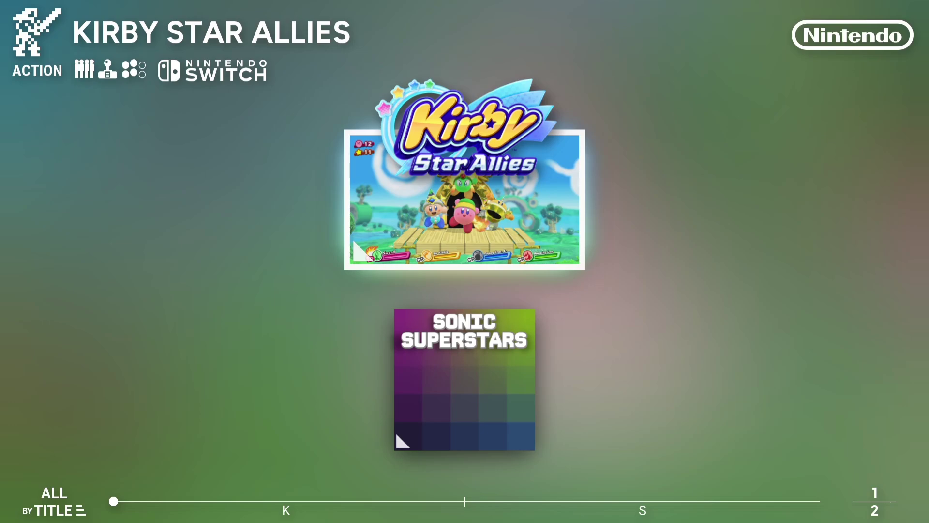
key(Return)
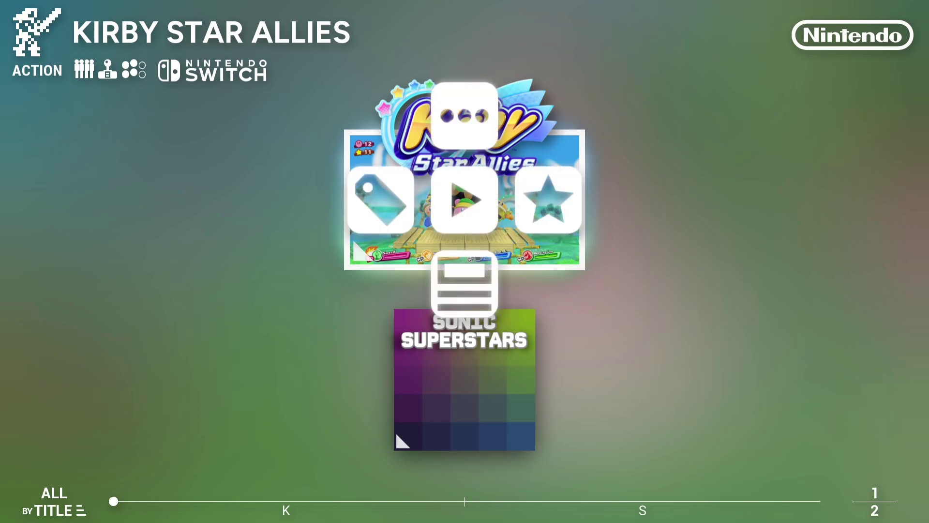
key(Escape)
Step: Scrape the metadata and artwork for Sonic Superstars only, and return to the game list
key(Down)
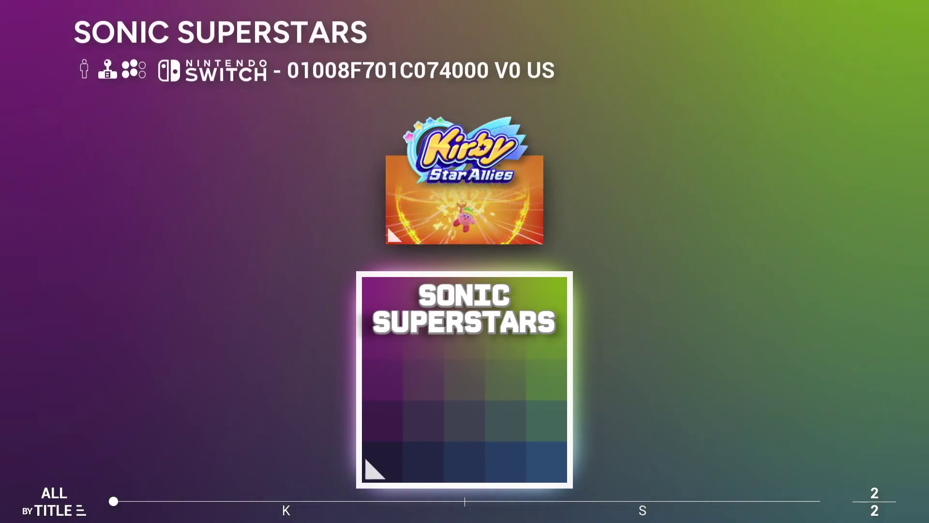
key(Return)
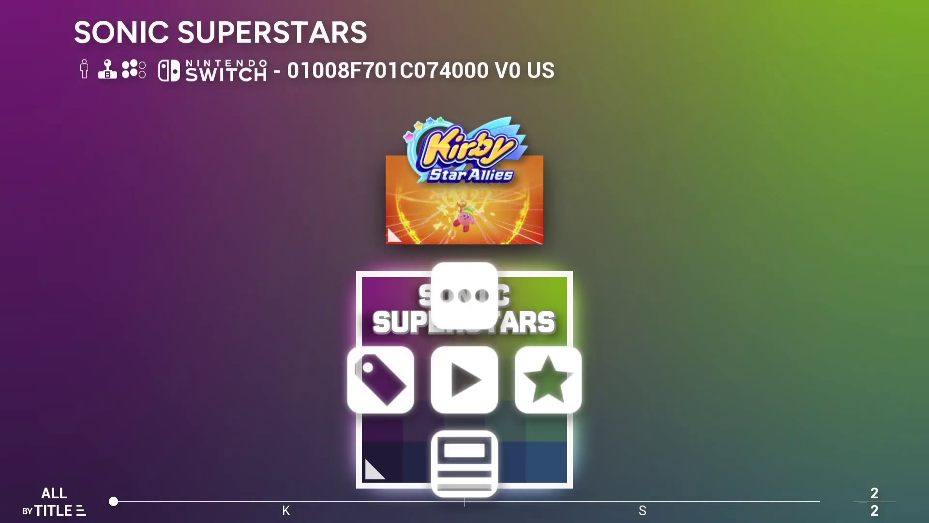
key(Up)
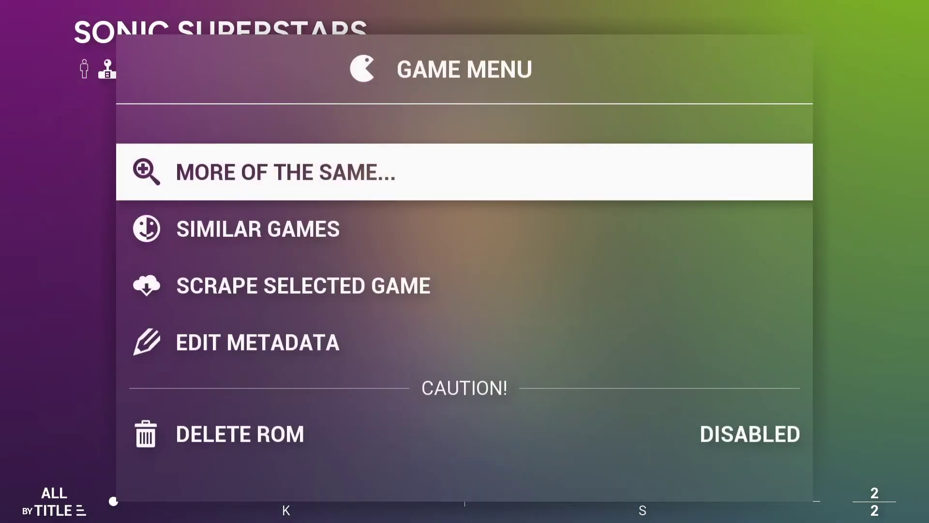
key(Down)
key(Down)
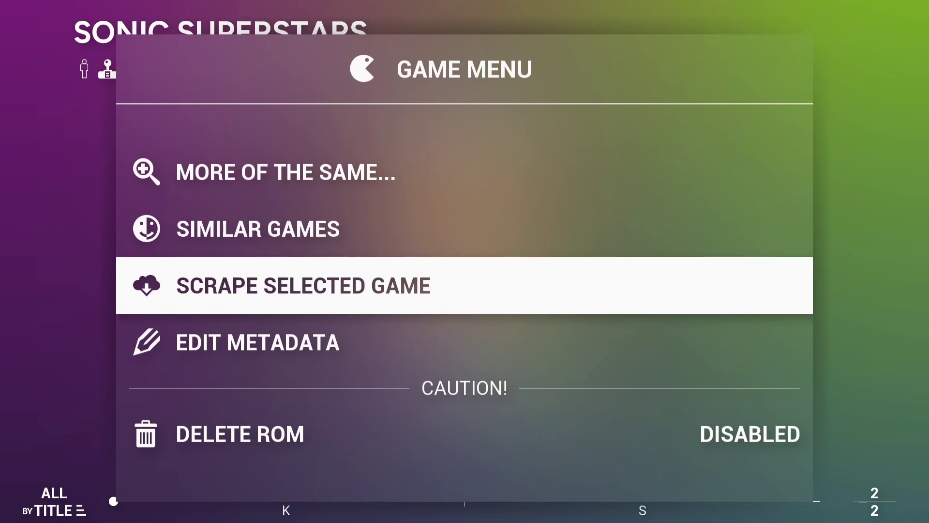
key(Return)
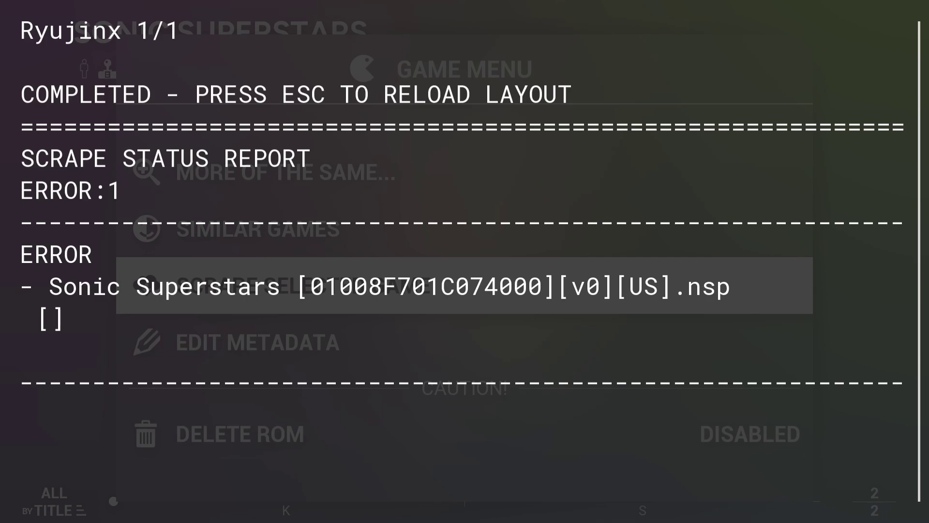
key(Escape)
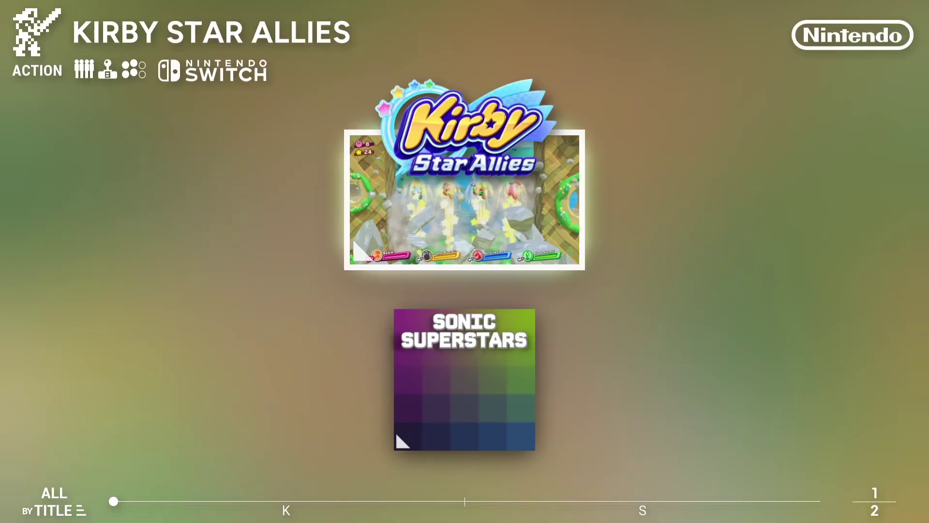
Step: Launch Sonic Superstars in Ryujinx and enable starting games in fullscreen mode
key(Down)
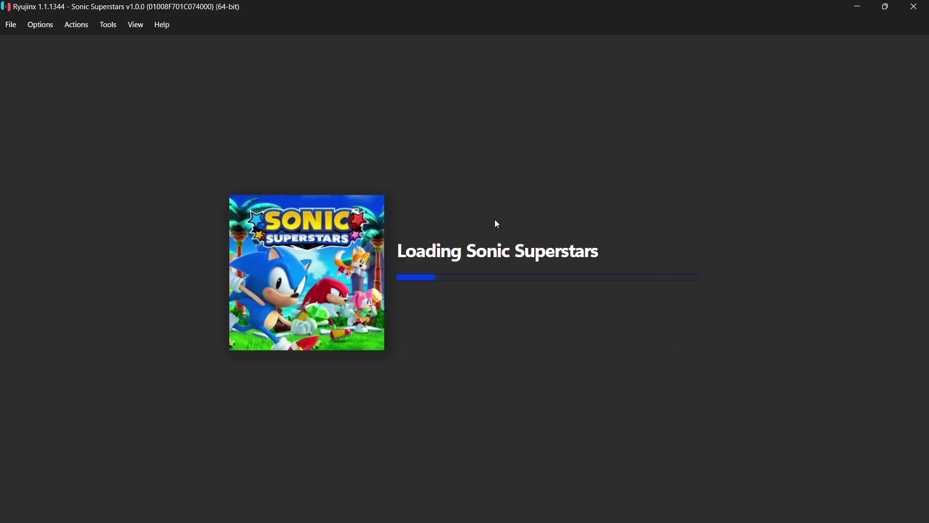
click(52, 24)
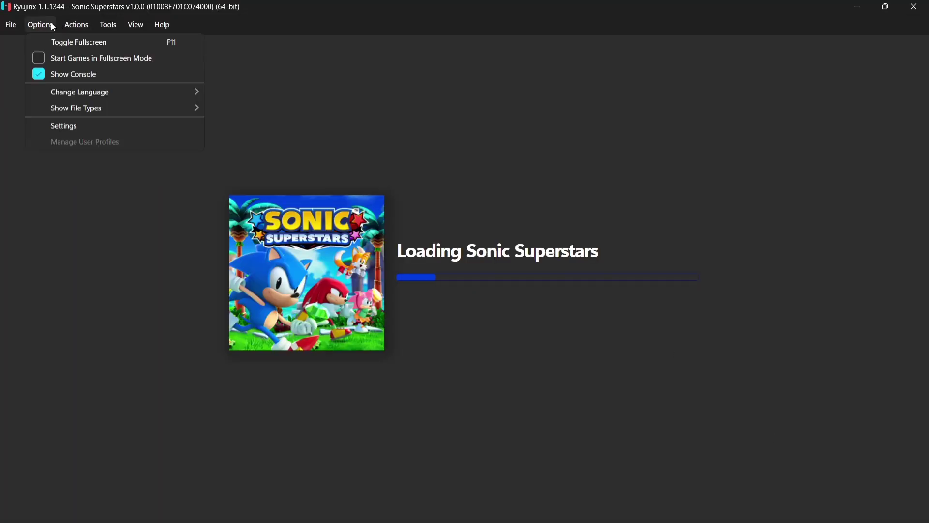
click(67, 62)
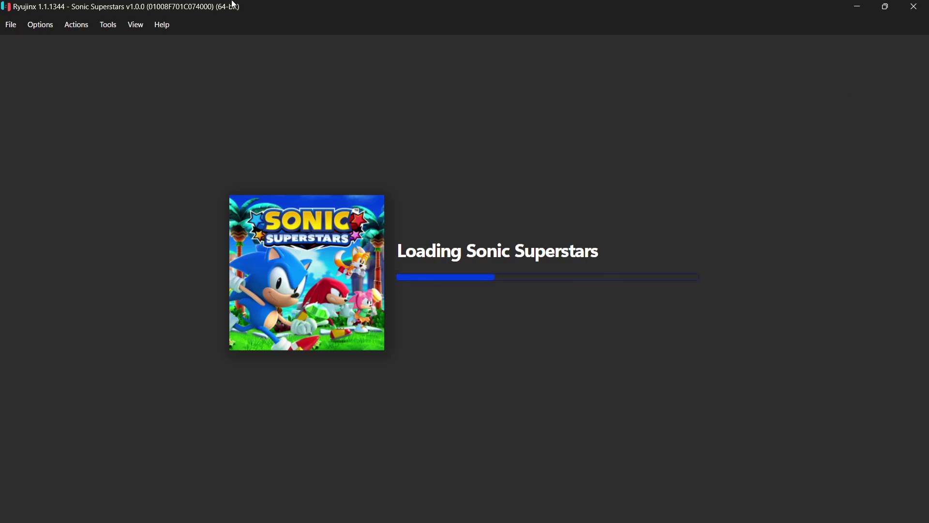
click(107, 25)
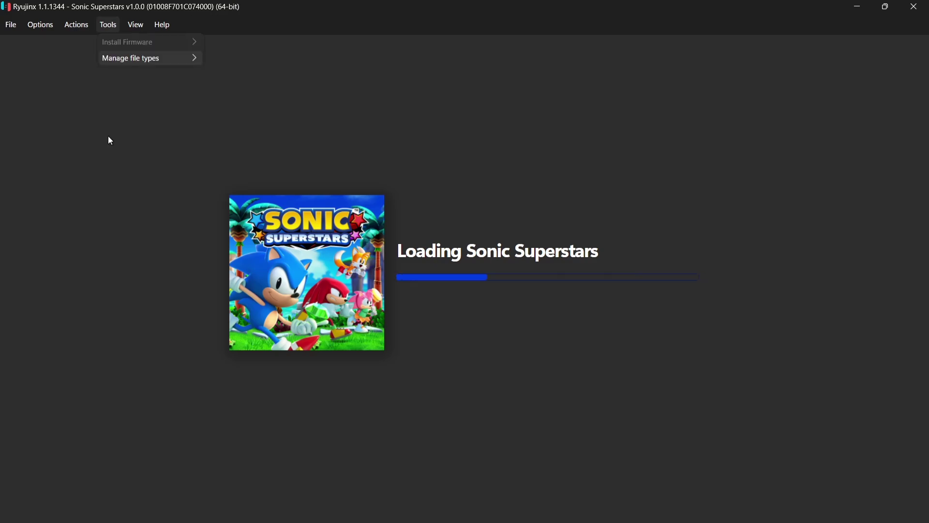
click(108, 137)
Step: Set Player 1's input device to Xbox Series X Controller (0) with the Pro Controller type and save the settings
click(40, 24)
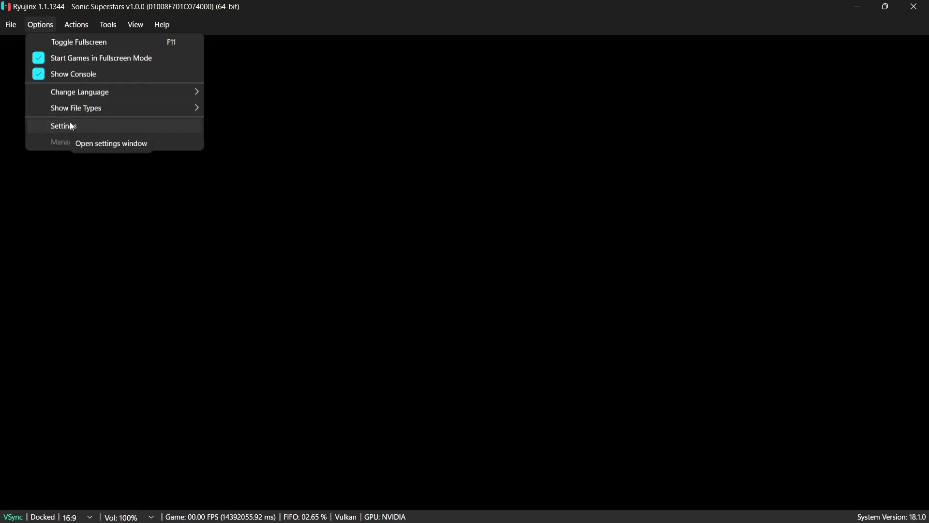
click(72, 126)
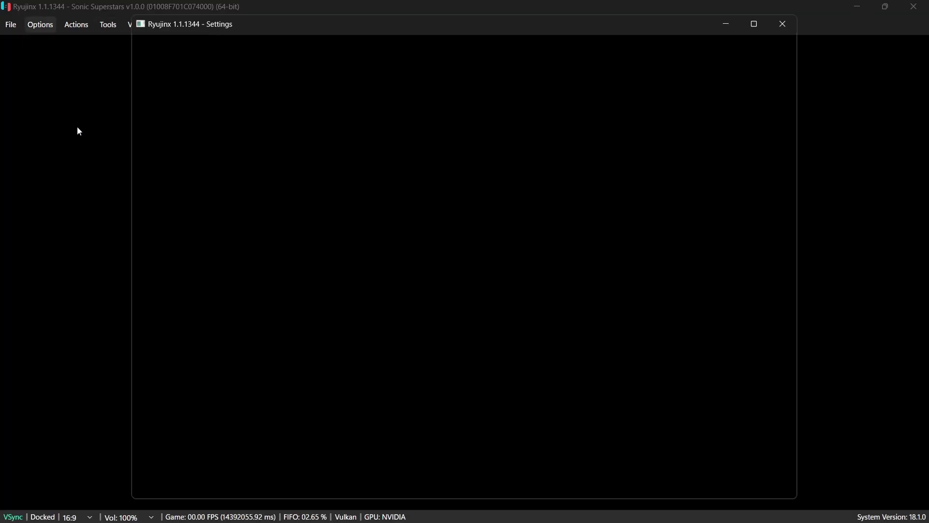
click(189, 104)
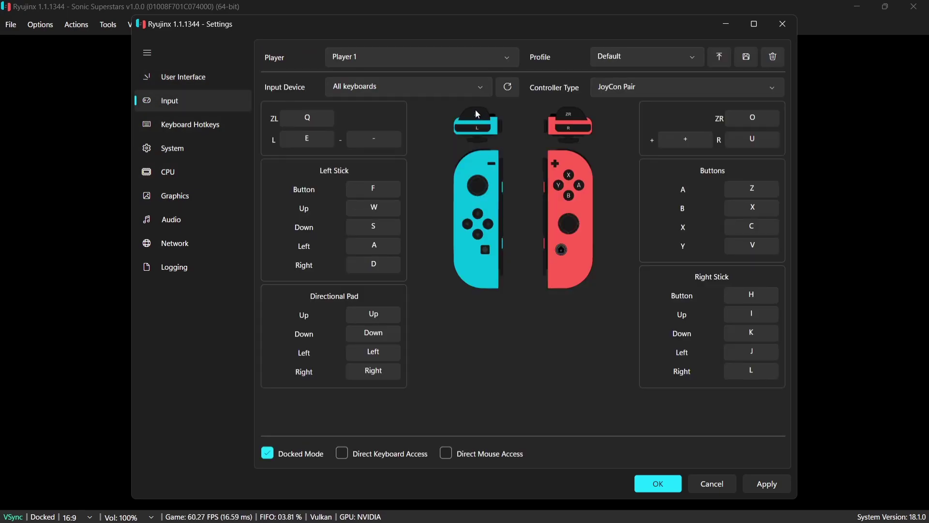
click(475, 86)
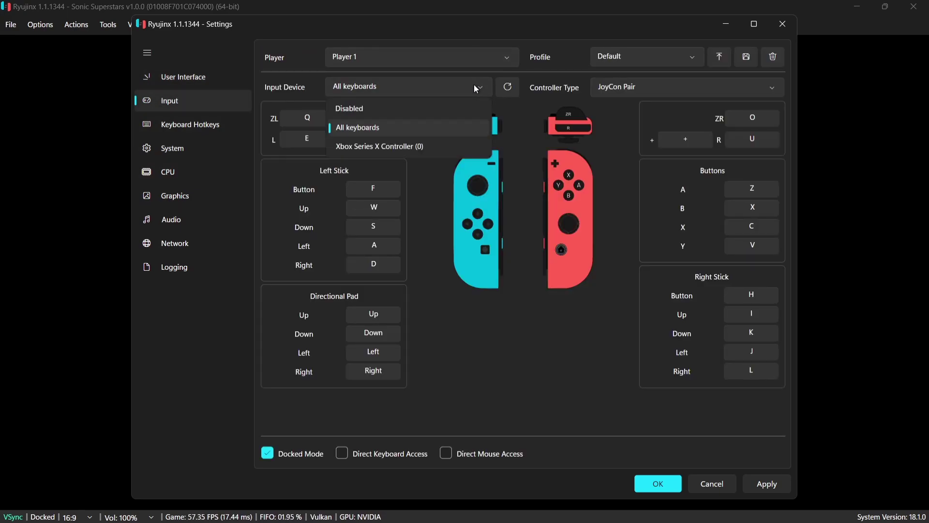
click(411, 145)
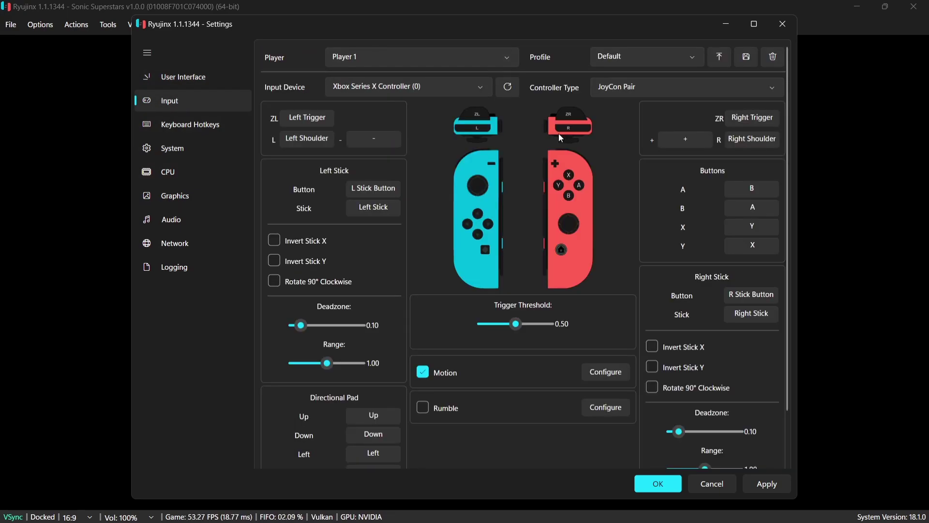
click(652, 86)
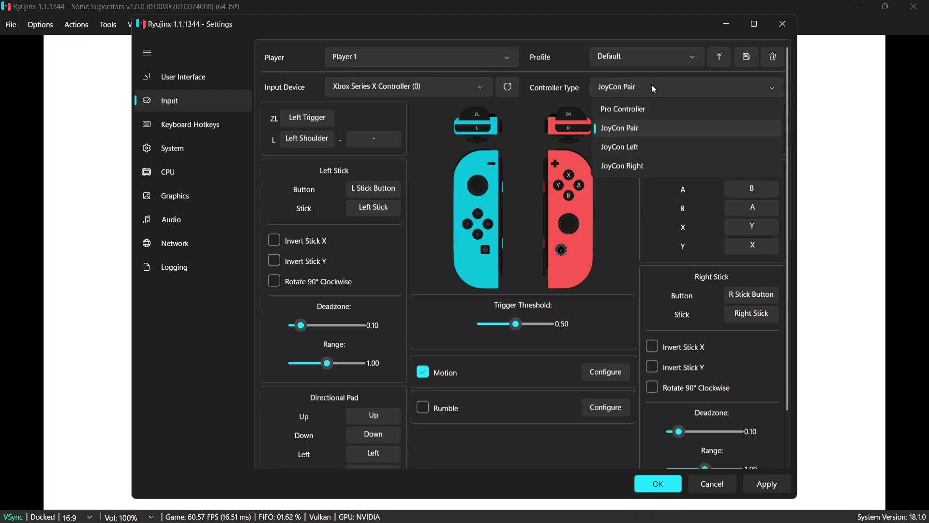
click(647, 108)
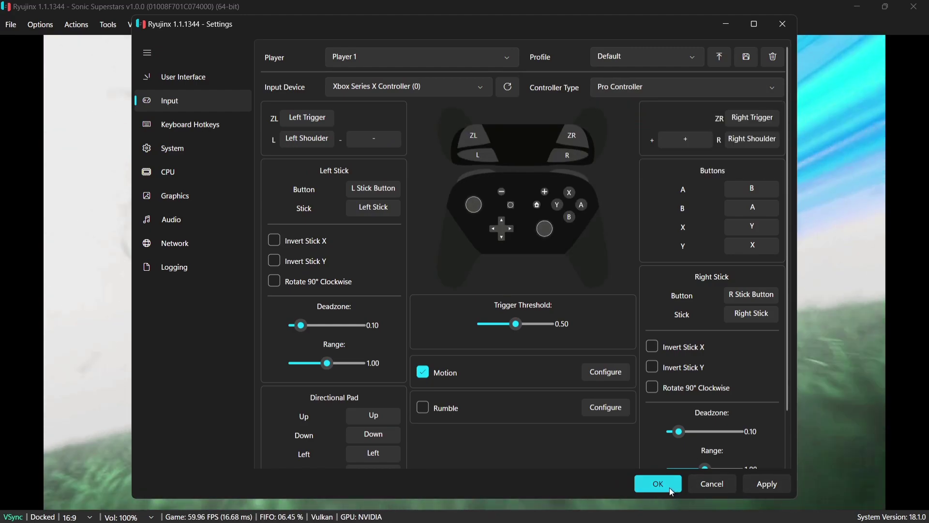
click(659, 483)
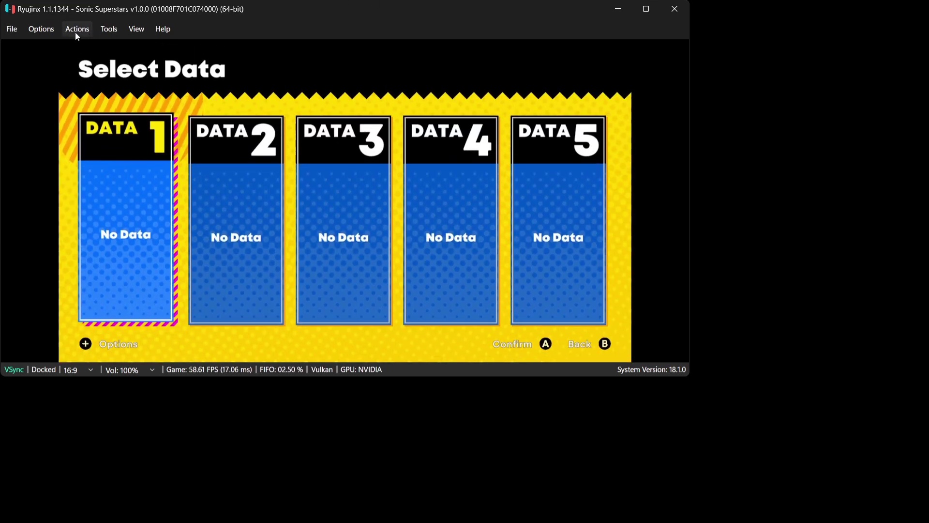
Step: Open Ryujinx's graphics settings and select Vulkan as the graphics backend
click(48, 28)
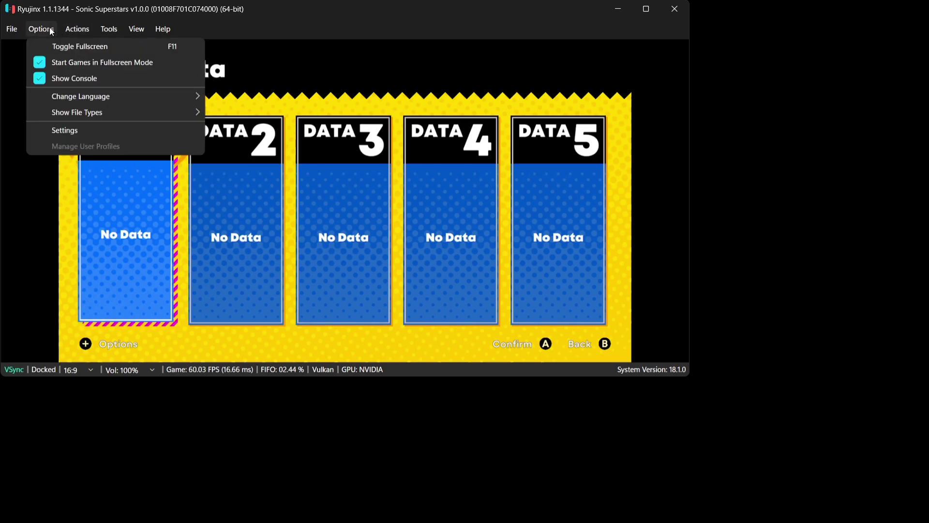
click(68, 132)
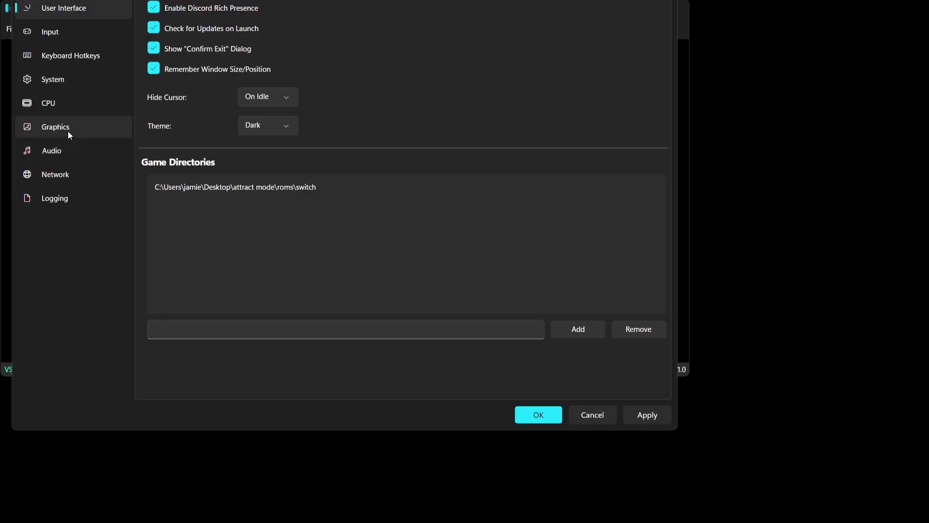
click(68, 134)
mouse_move(396, 4)
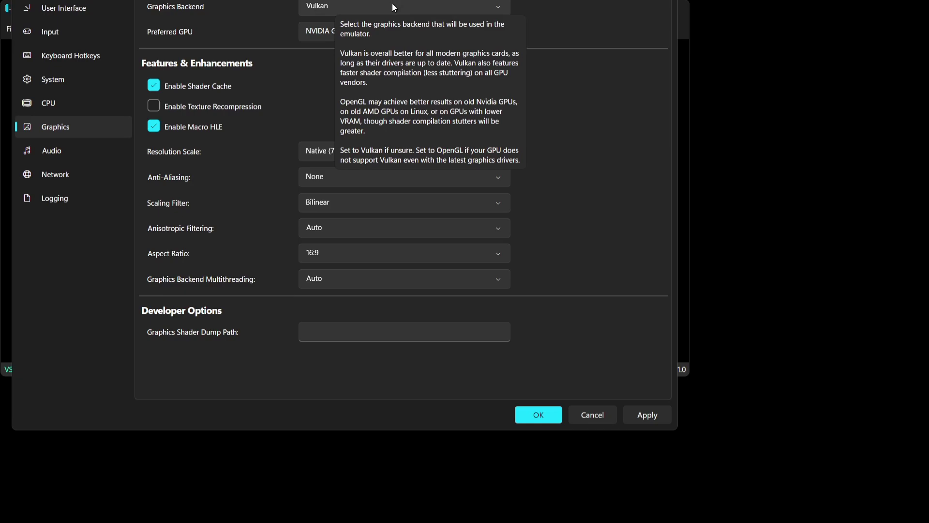
click(393, 6)
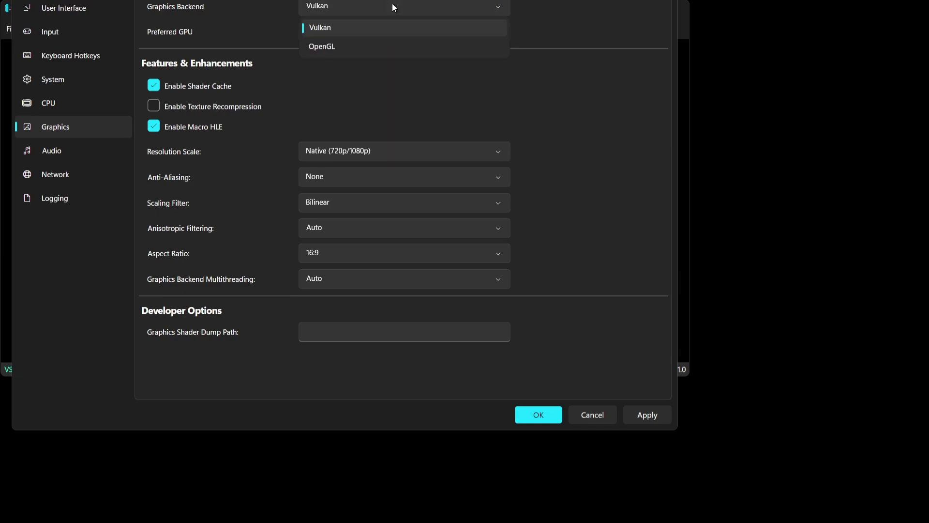
click(387, 31)
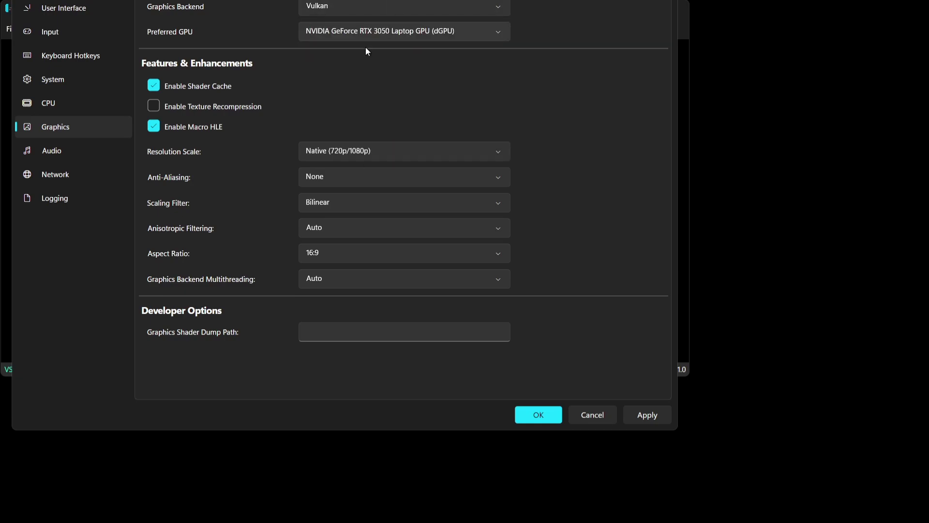
Step: Set the resolution scale to 2x (1440p/2160p) and the anti-aliasing to FXAA
click(391, 152)
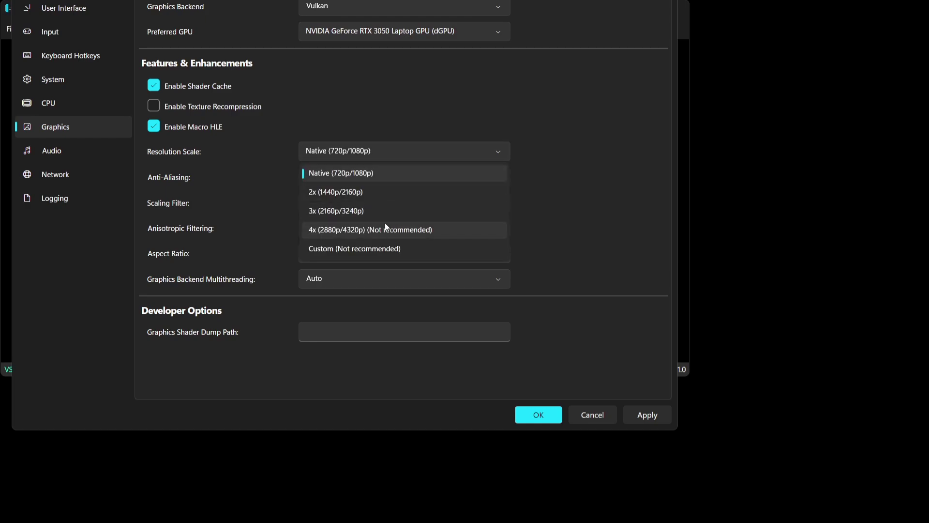
click(375, 193)
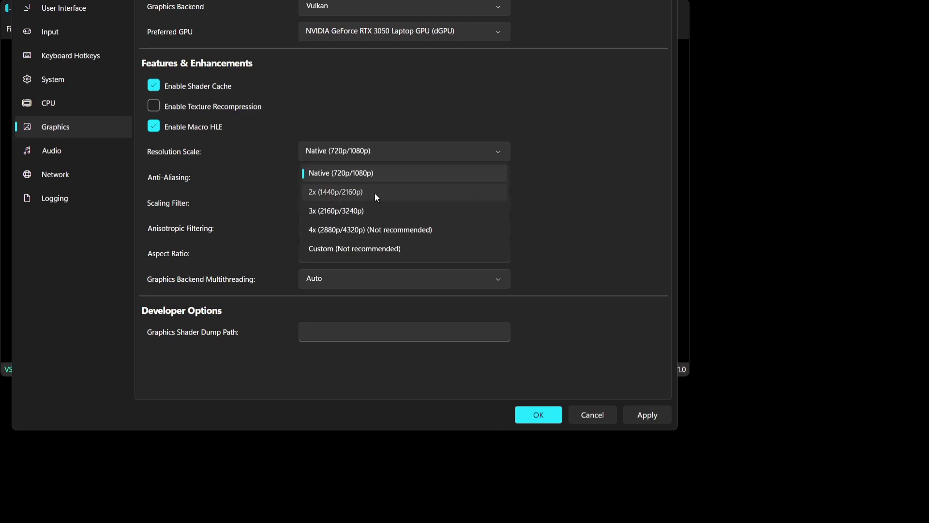
click(372, 183)
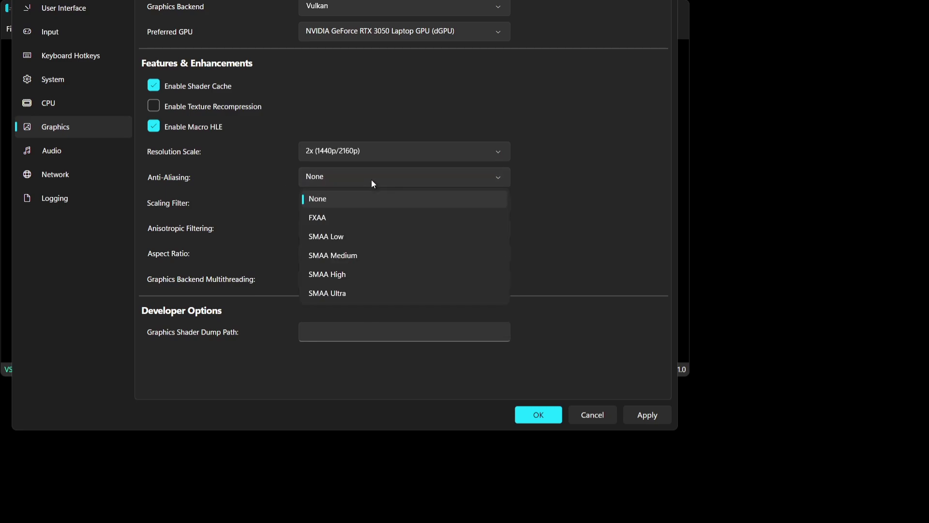
click(356, 217)
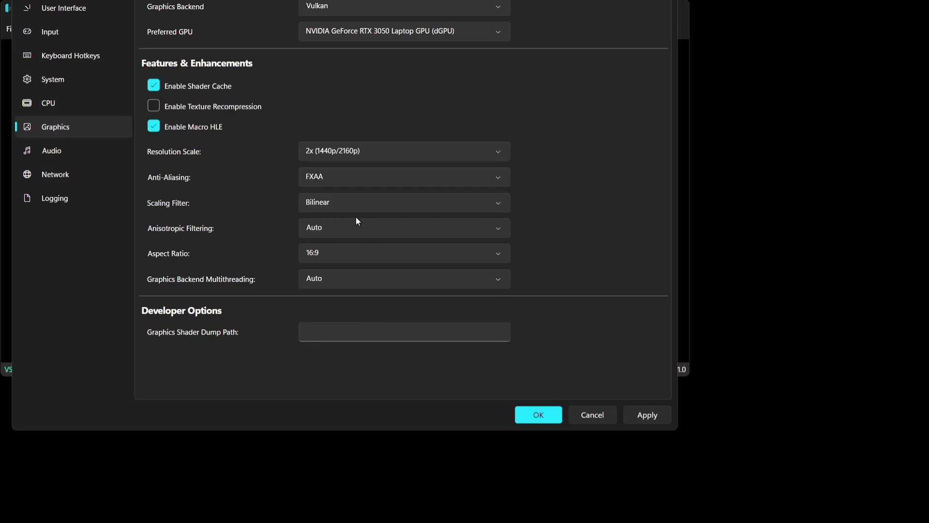
Step: Check the scaling filter options while keeping Bilinear, set anisotropic filtering to 2x, and save the graphics settings
click(374, 207)
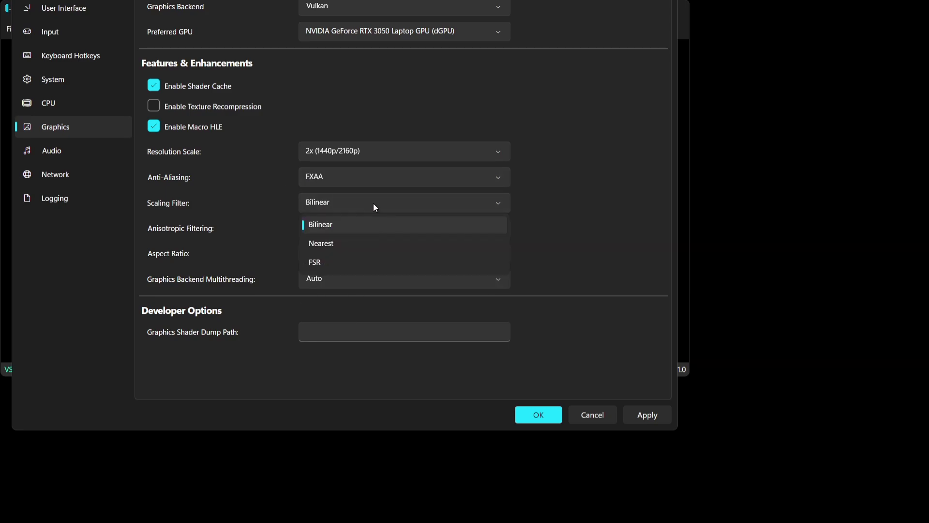
click(373, 206)
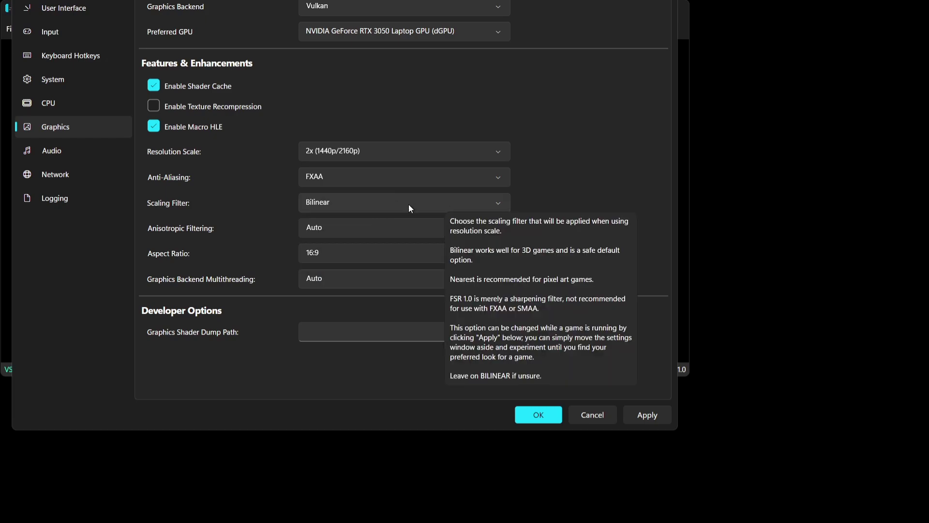
click(381, 231)
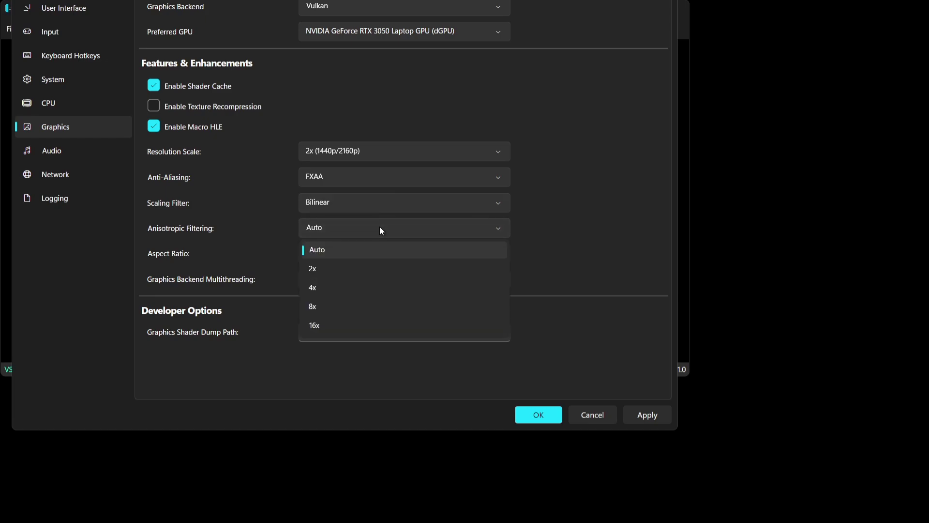
click(377, 271)
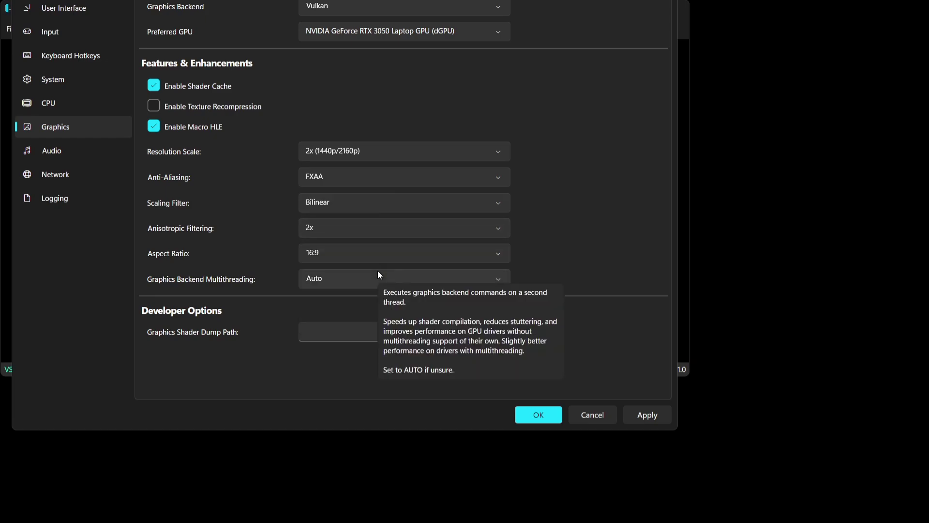
click(473, 234)
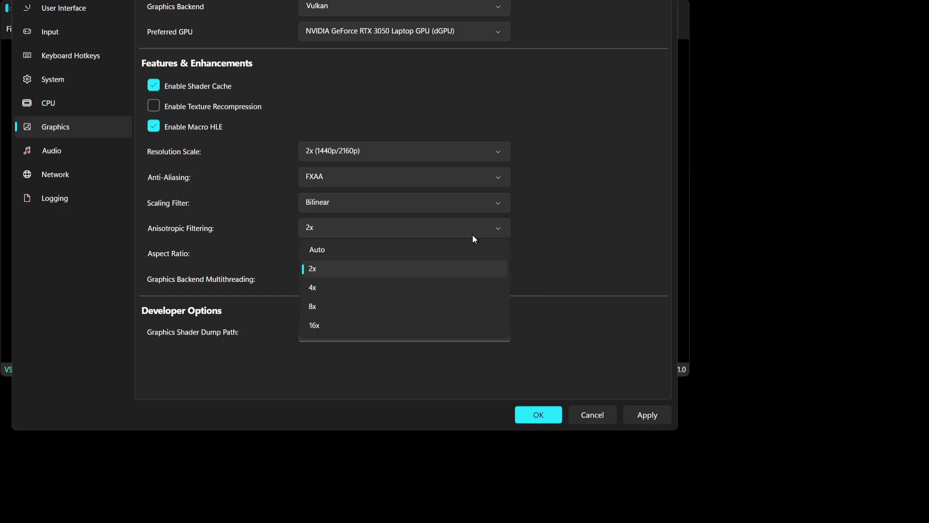
click(455, 268)
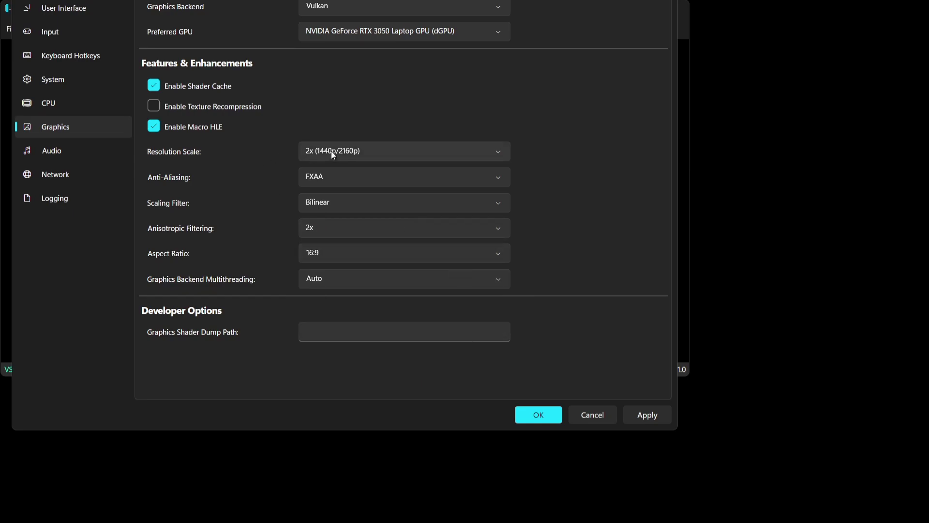
mouse_move(350, 152)
click(547, 415)
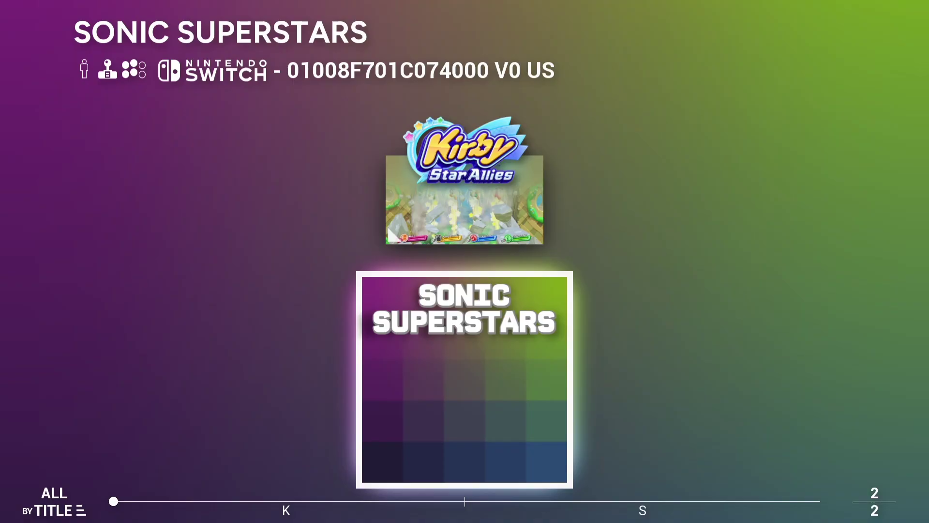
key(Up)
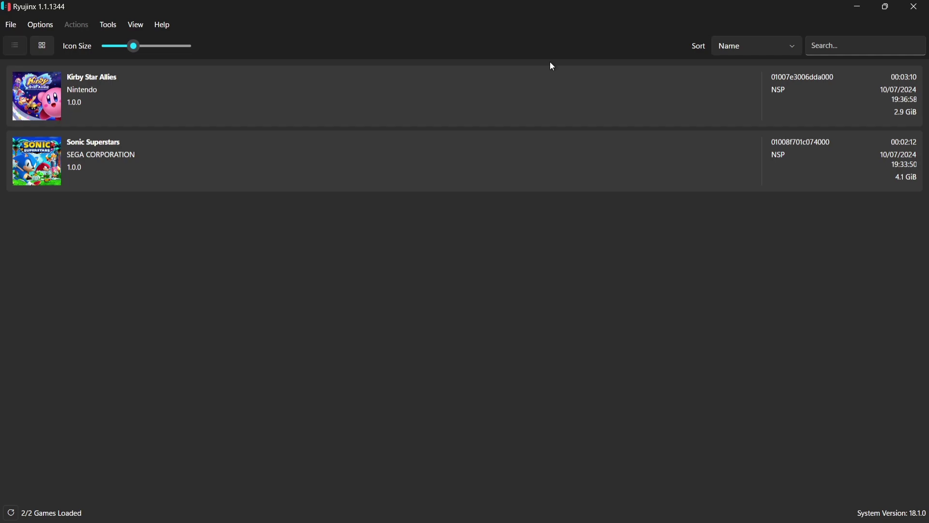
Step: Open the title update manager for Kirby Star Allies, view the file picker for adding an update, and cancel without adding one
click(83, 86)
right_click(84, 88)
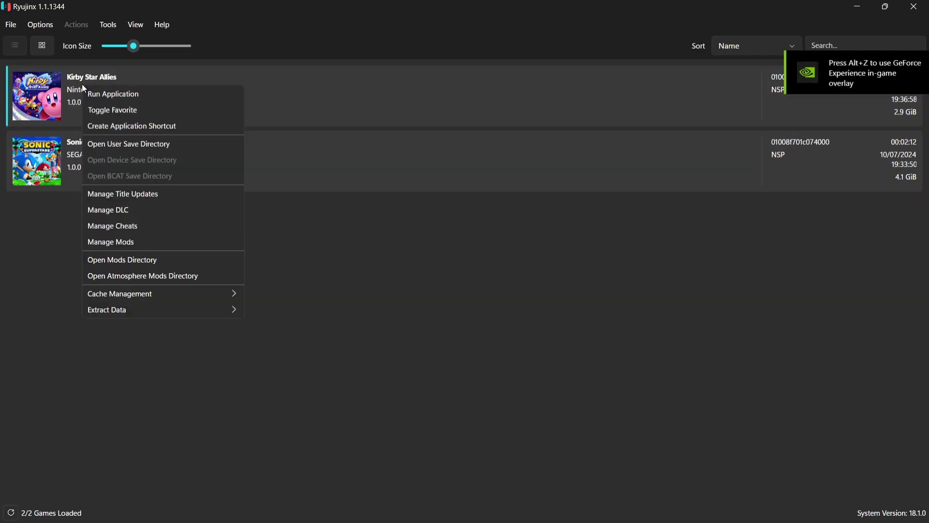
click(143, 194)
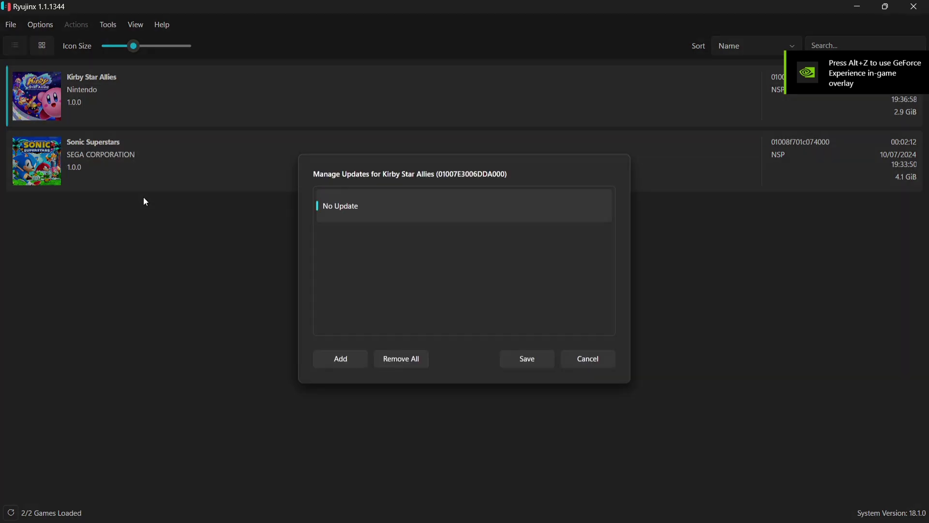
click(342, 359)
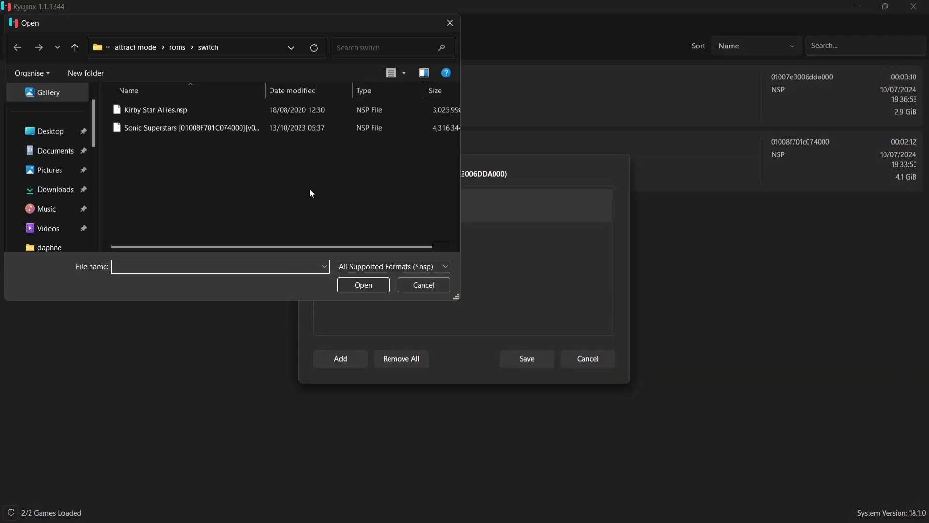
key(Escape)
click(589, 357)
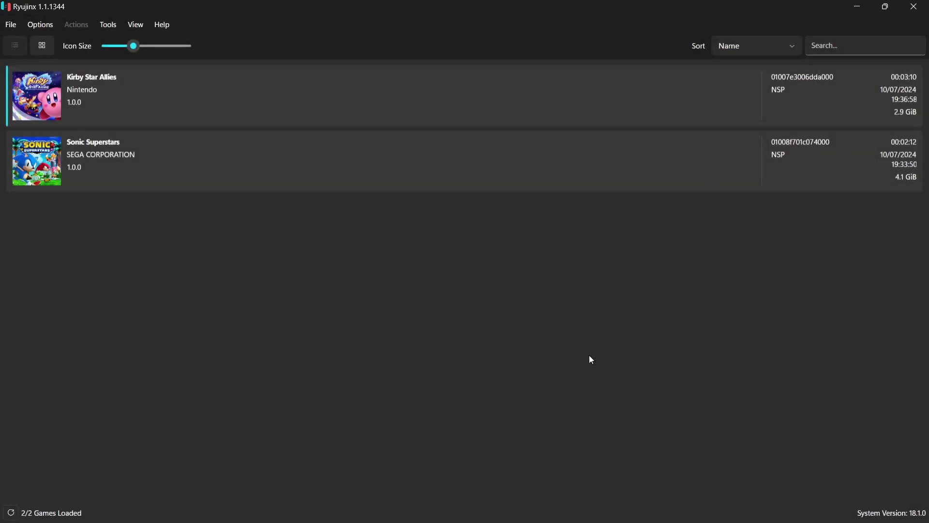
Step: Open the DLC manager for Sonic Superstars and bring up the file picker for adding DLC files
right_click(109, 162)
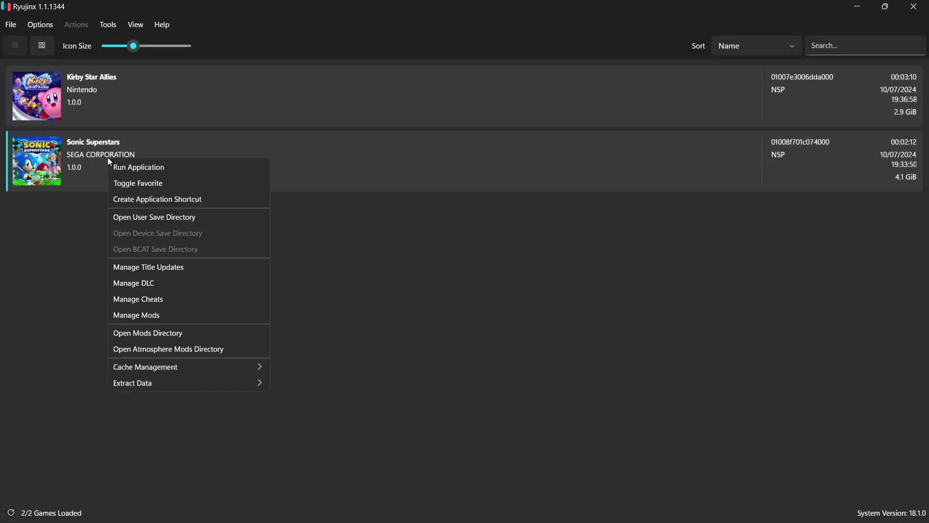
click(172, 285)
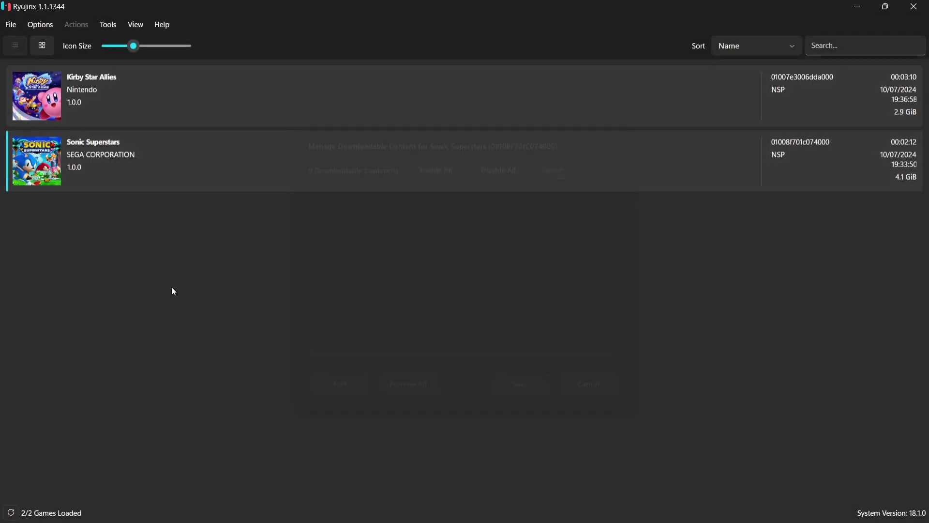
click(343, 383)
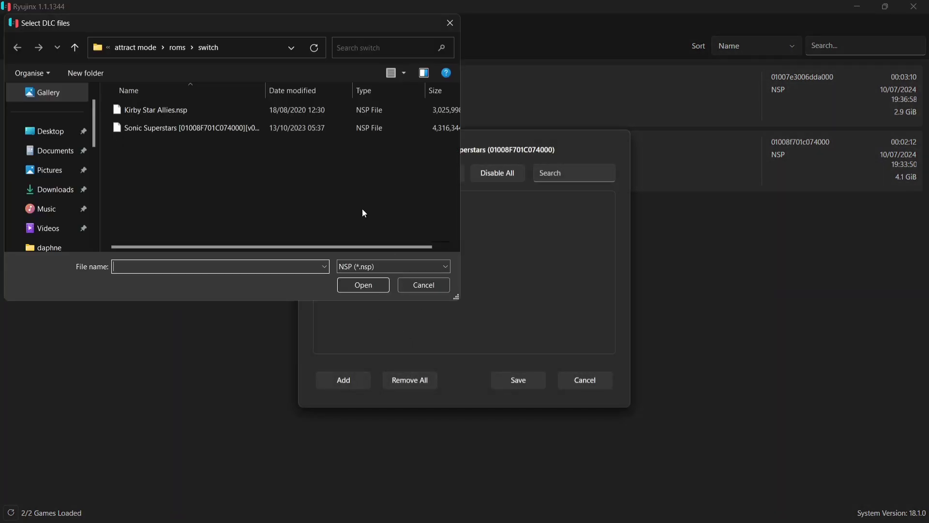